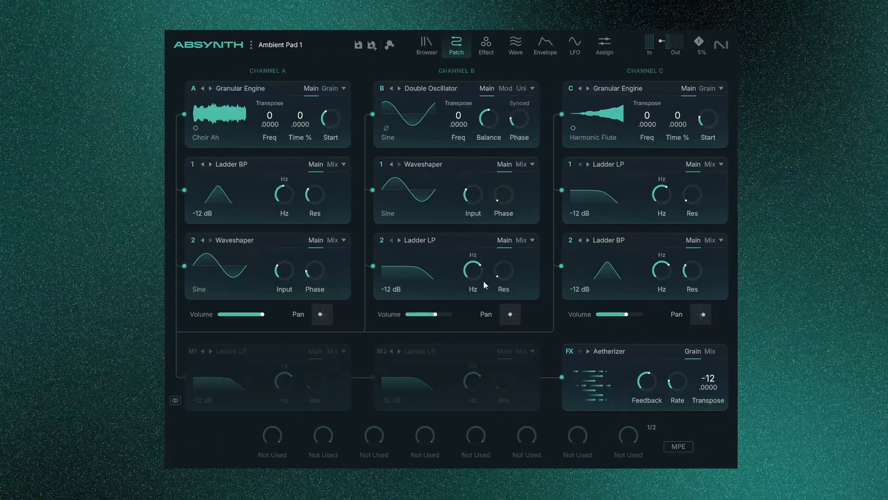
Open the preset browser and look through the instrument presets in the detailed list with types, characters and authors
left_click(427, 46)
left_click(308, 79)
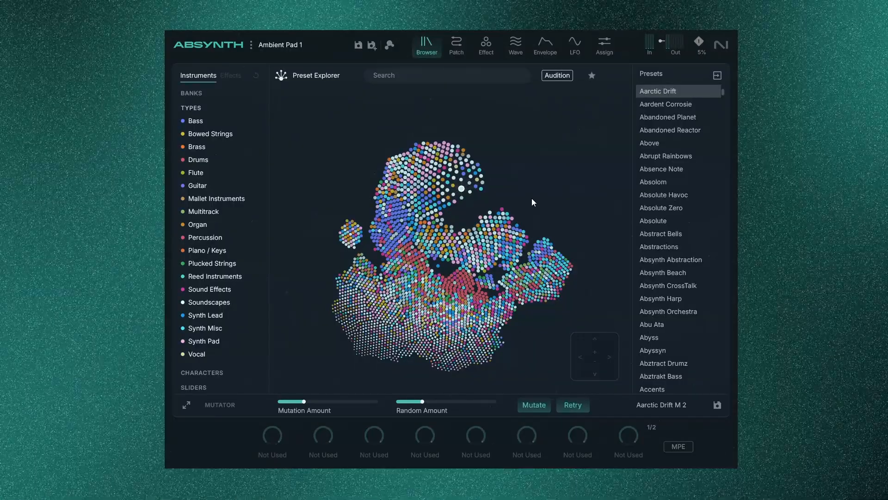
left_click(313, 76)
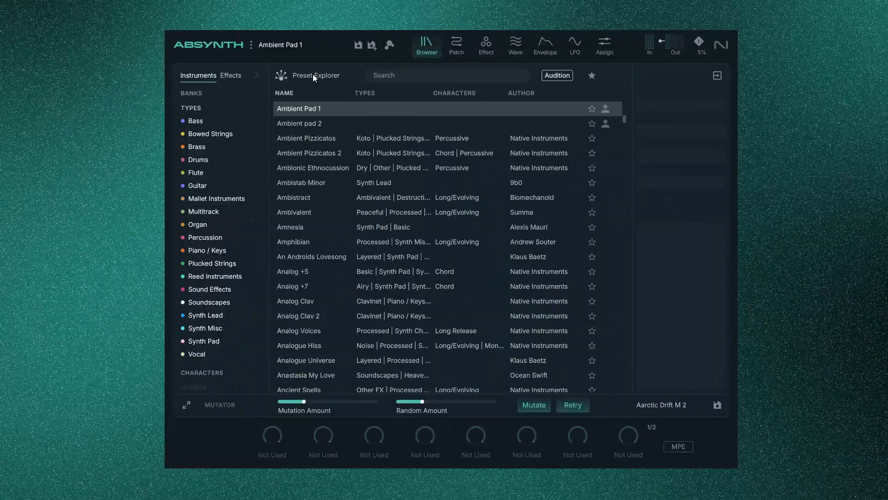
scroll(351, 223, "down", 10)
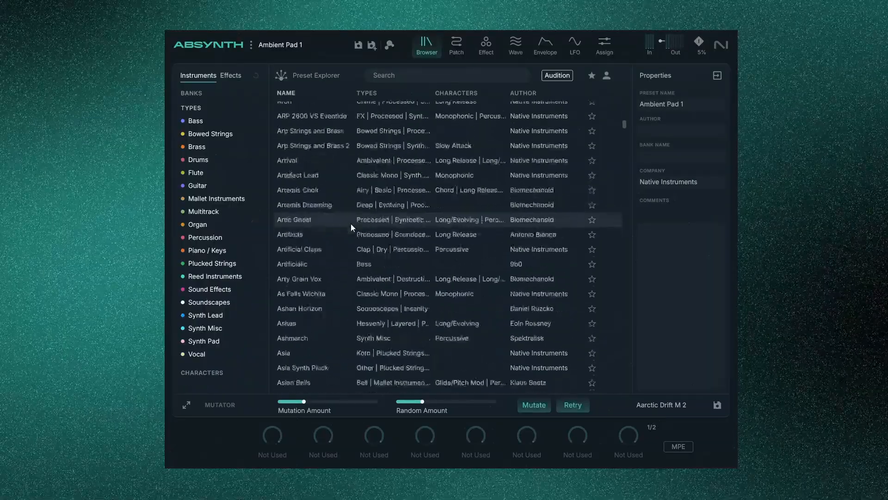
scroll(351, 223, "down", 5)
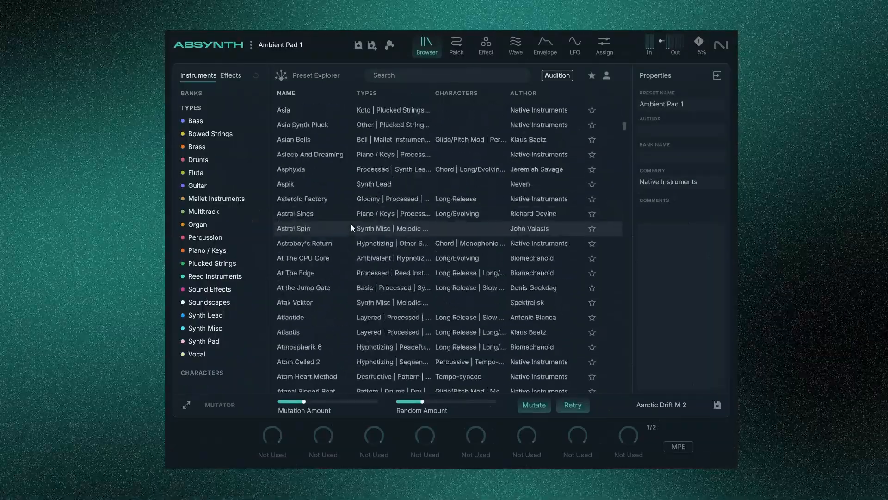
scroll(351, 224, "up", 10)
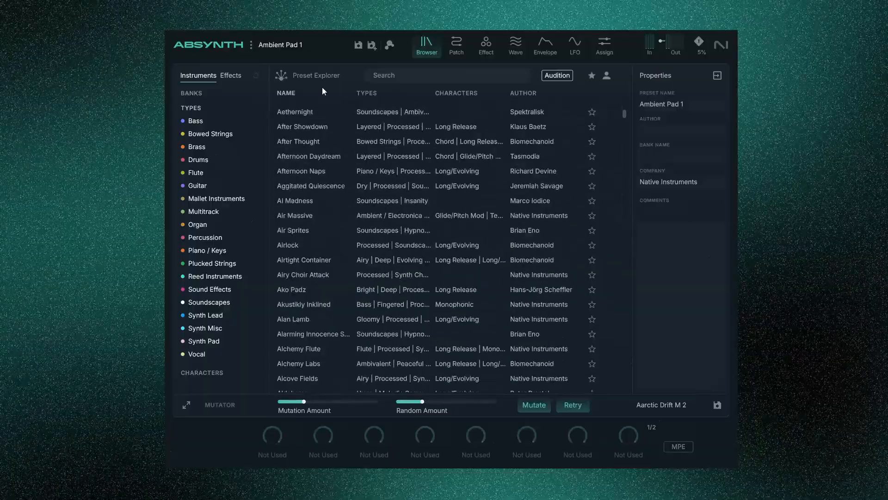
Switch to the Preset Explorer map and look through its alphabetical preset list
left_click(314, 75)
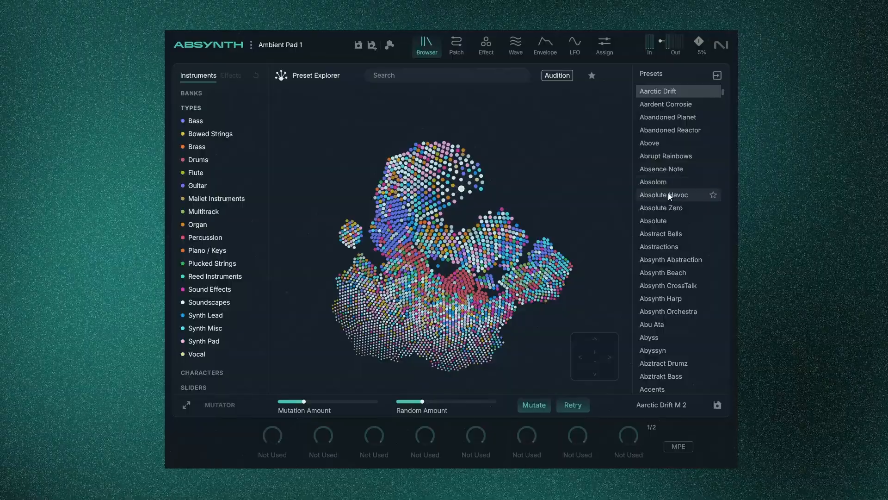
scroll(659, 234, "down", 5)
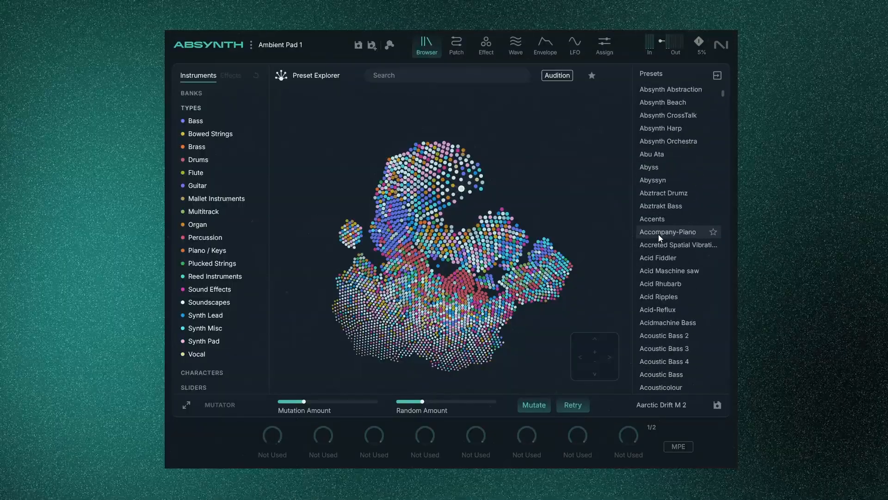
scroll(659, 235, "down", 12)
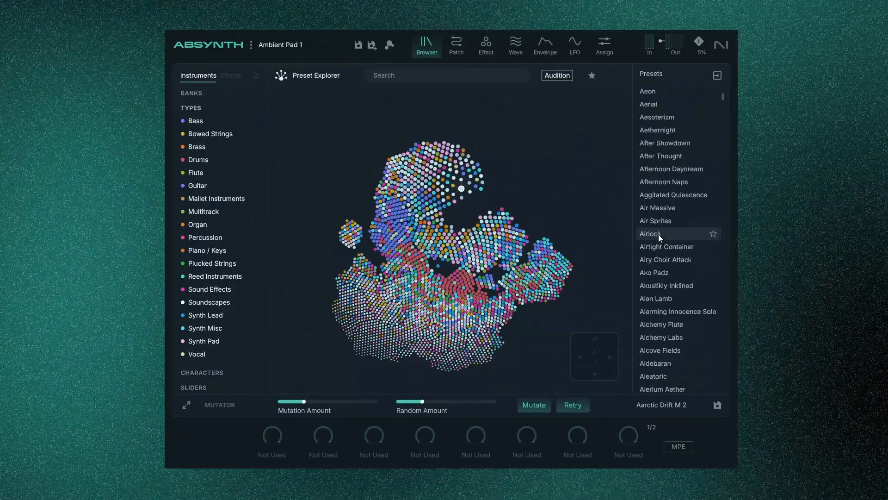
scroll(659, 234, "down", 5)
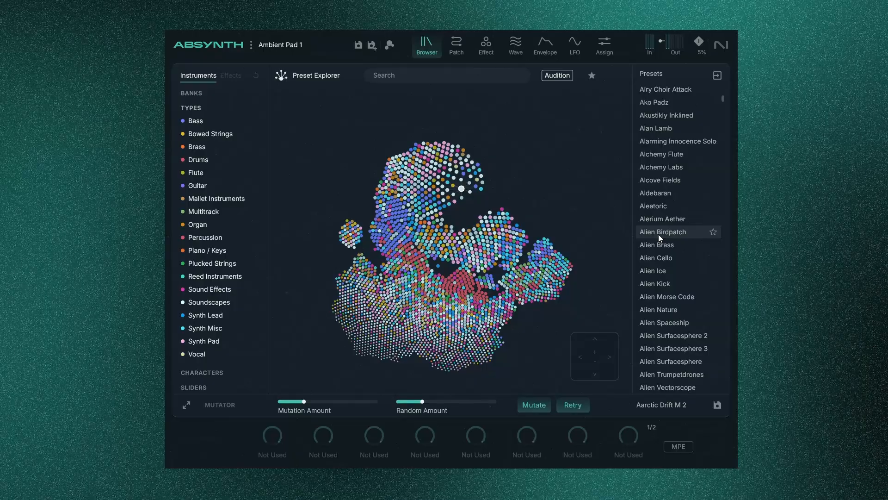
scroll(659, 234, "down", 10)
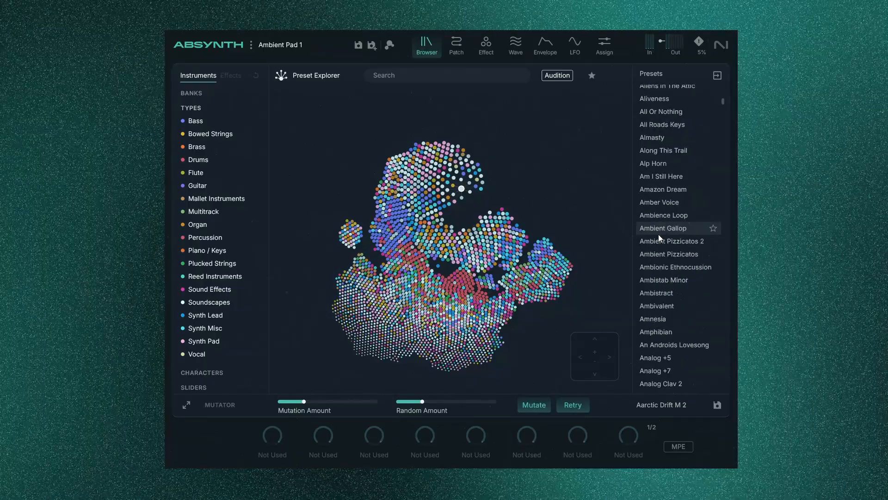
scroll(659, 234, "up", 20)
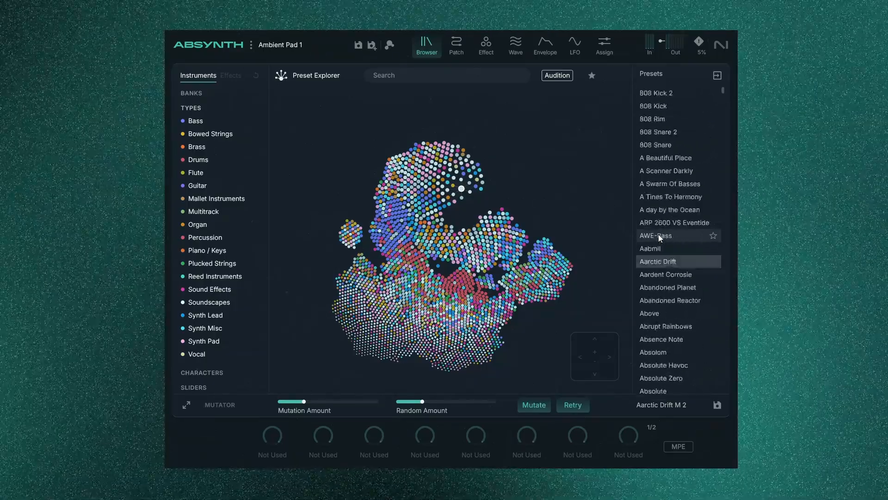
scroll(659, 234, "up", 4)
scroll(659, 234, "down", 10)
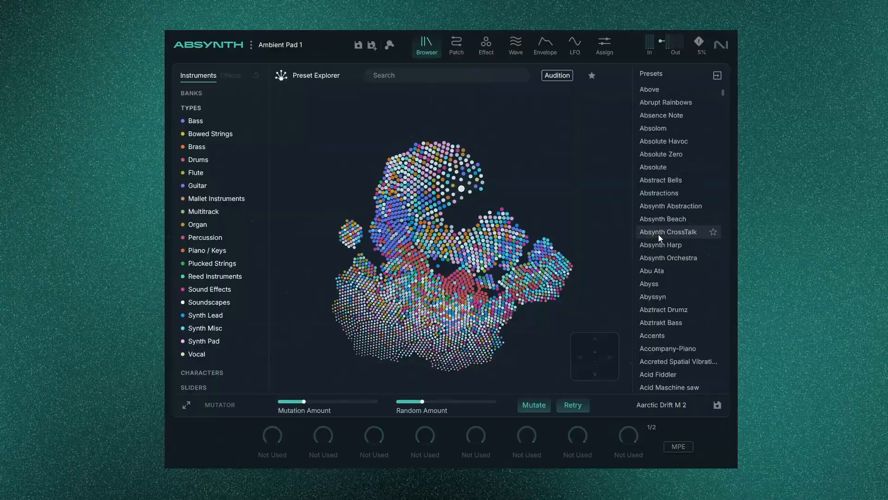
scroll(659, 234, "down", 20)
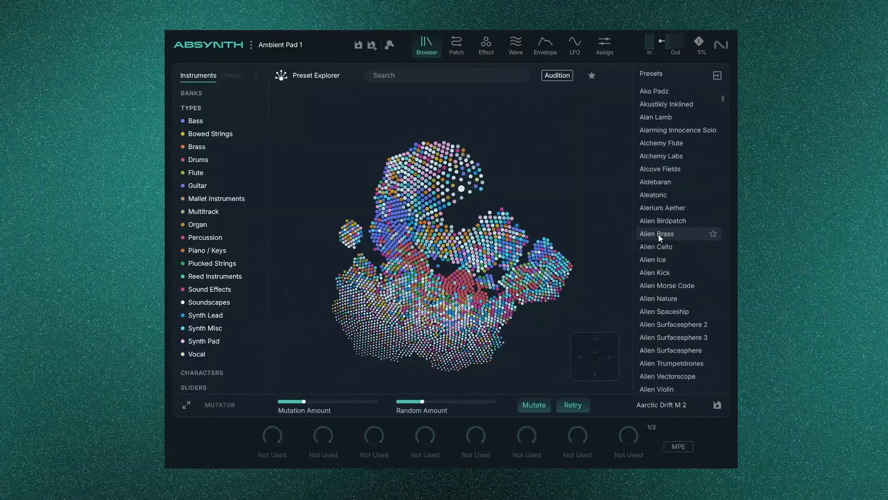
Audition a few presets on the Preset Explorer map and load Neutrinos At Home
left_click(481, 249)
left_click(456, 235)
left_click(478, 231)
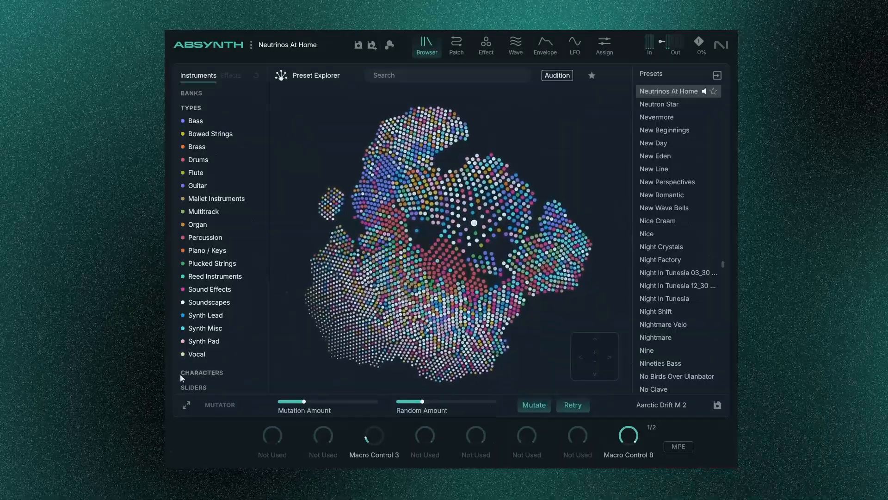
Expand the Mutator, slightly raise the mutation and random amounts, and generate two mutations of Neutrinos At Home
left_click(186, 405)
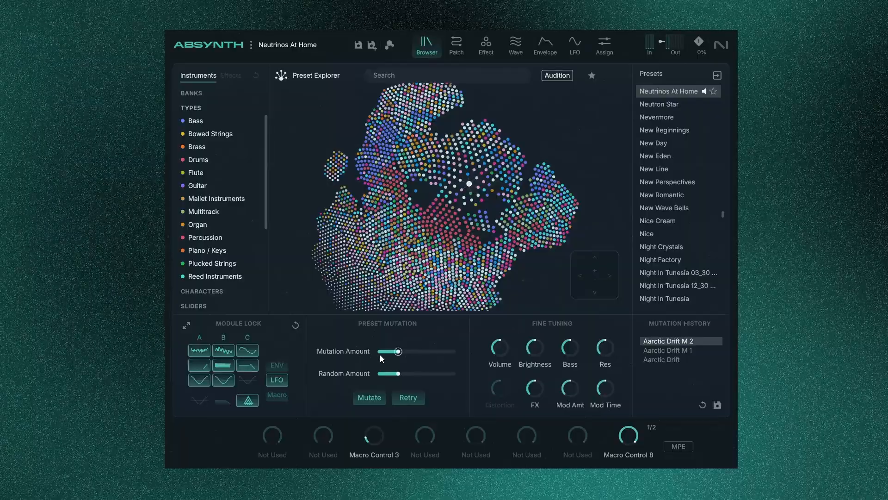
left_click_drag(397, 351, 409, 372)
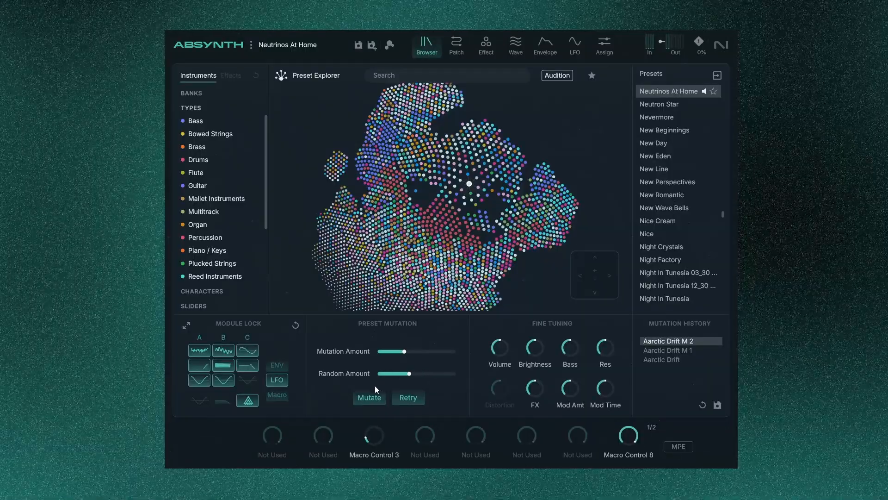
left_click(375, 398)
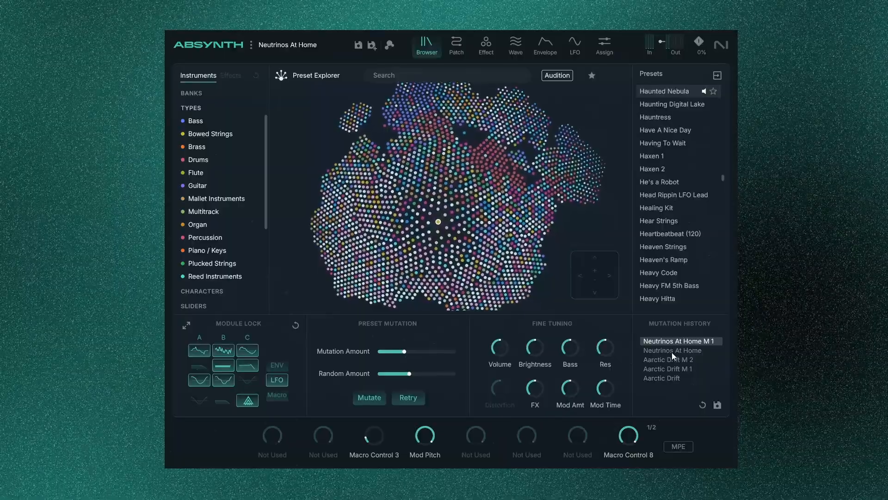
left_click(672, 350)
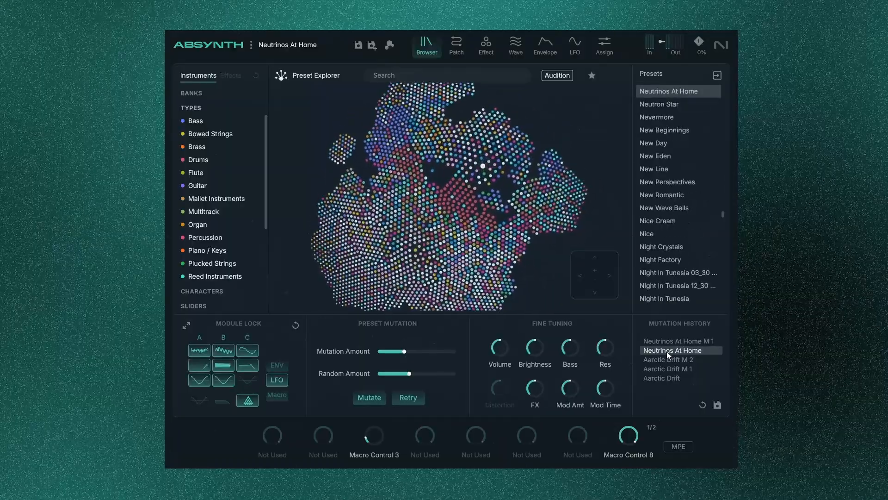
left_click(380, 396)
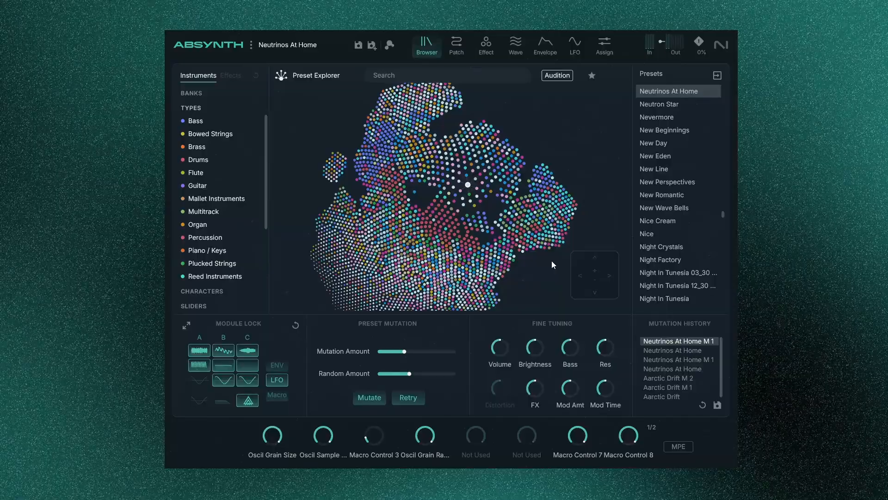
Compare the earlier entries in the mutation history and load Aarctic Drift M 1
left_click(666, 359)
left_click(667, 351)
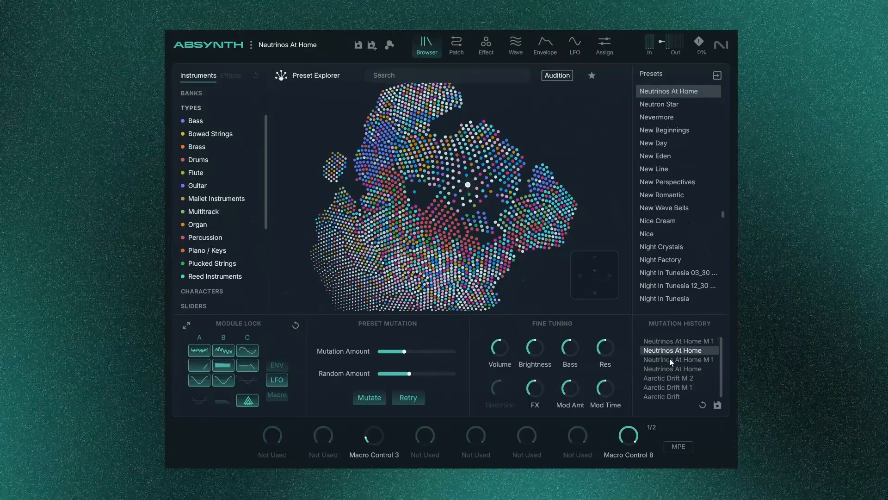
left_click(670, 359)
left_click(667, 367)
left_click(668, 359)
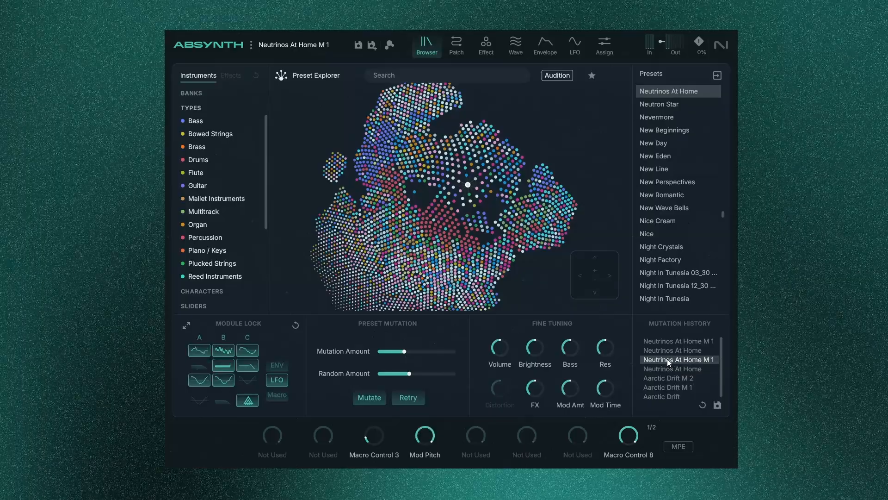
left_click(668, 368)
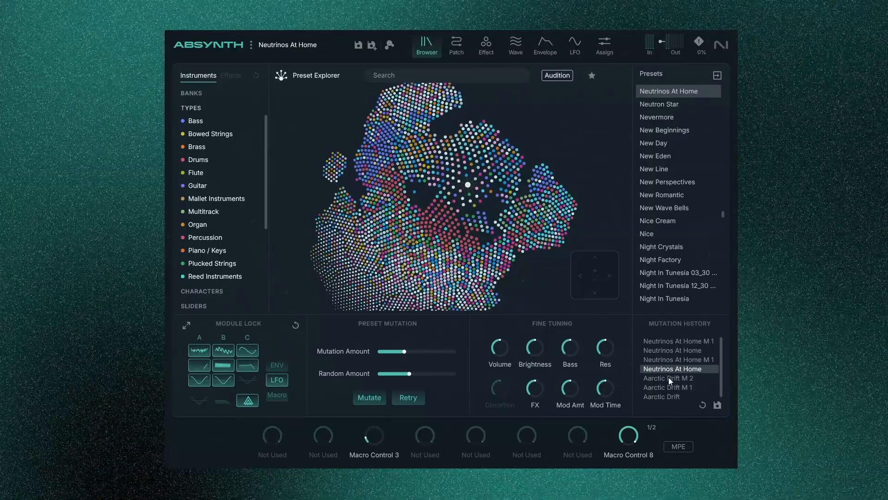
left_click(669, 378)
left_click(670, 385)
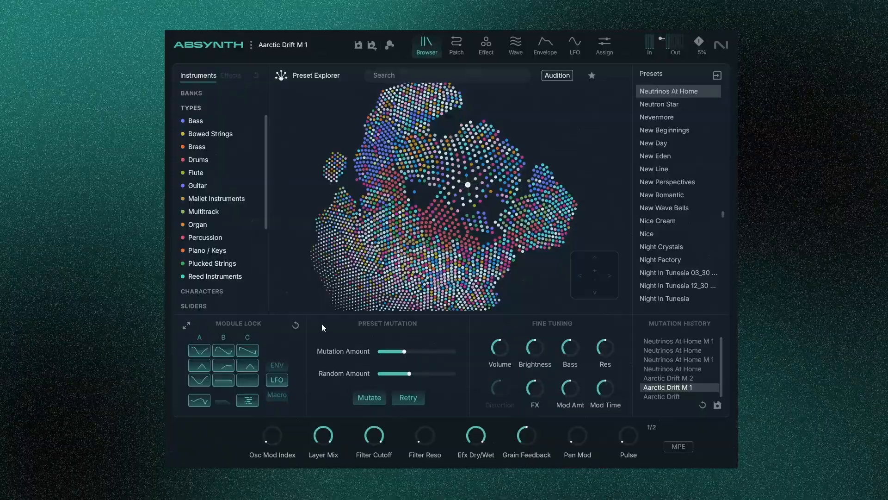
Look through the instrument types available for filtering the presets
scroll(204, 236, "down", 3)
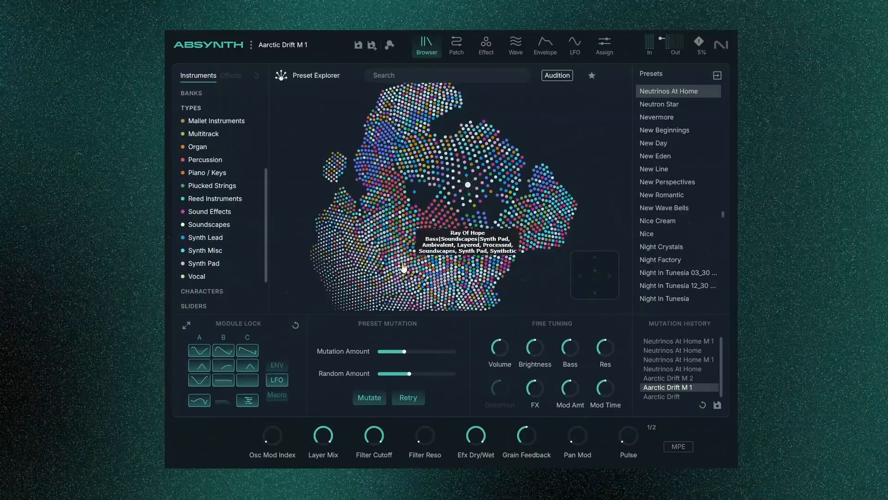
scroll(432, 249, "down", 3)
scroll(432, 250, "up", 2)
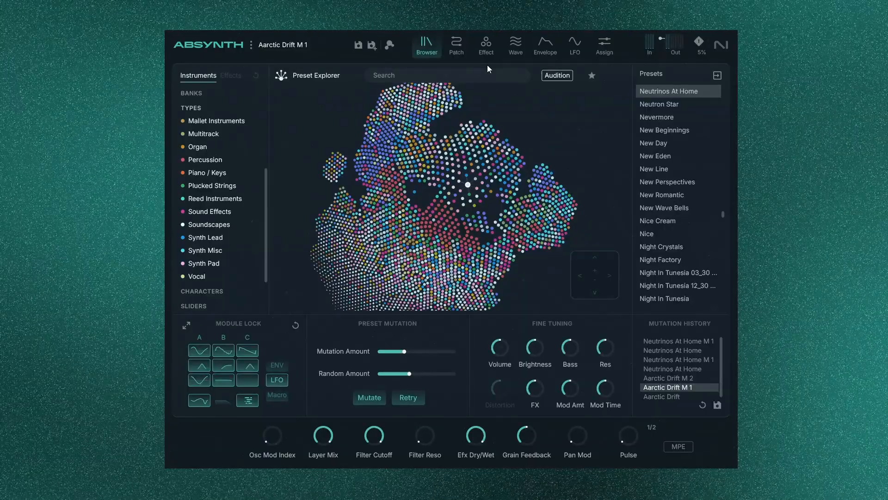
Open the patch view and examine the oscillator types and first insert module types available for channel A
left_click(456, 45)
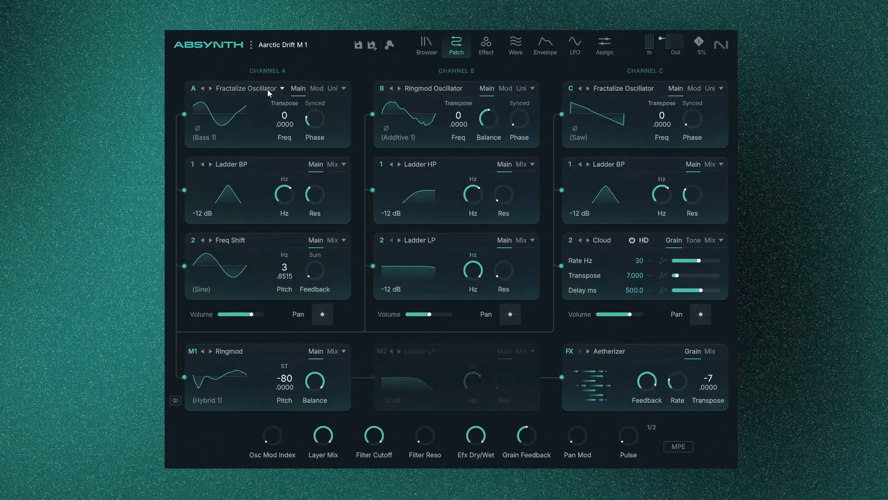
left_click(254, 88)
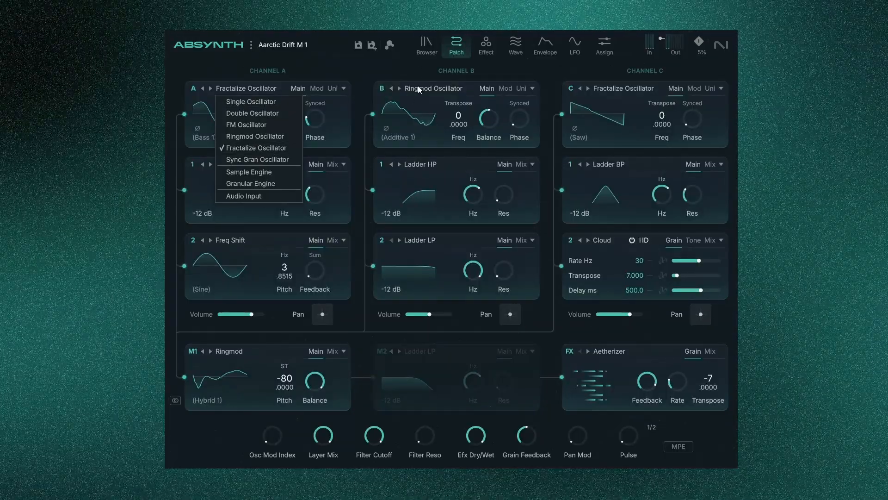
left_click(330, 71)
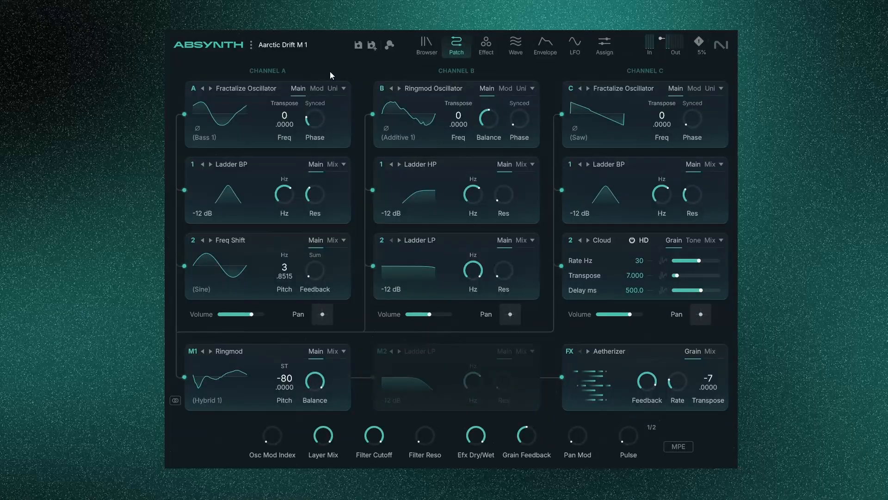
left_click(232, 164)
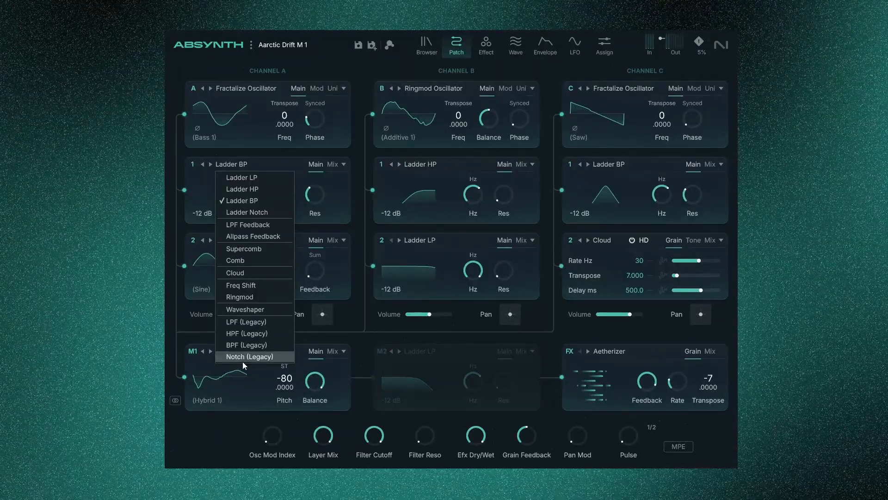
left_click(249, 153)
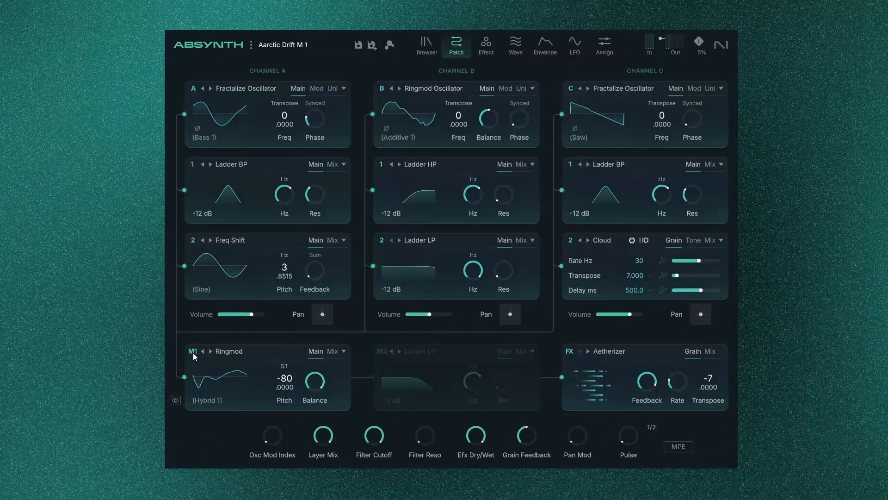
Examine the module types available for master slot M1 and the effect types available for the FX slot
left_click(234, 351)
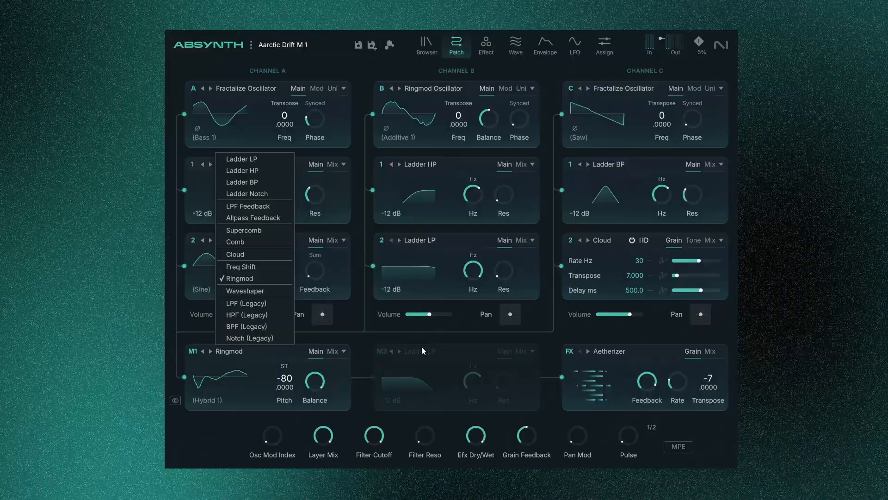
left_click(610, 352)
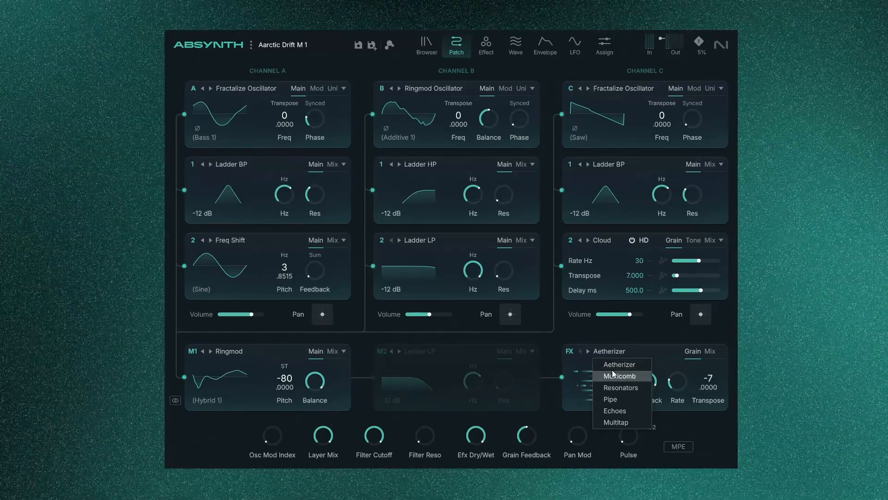
left_click(612, 342)
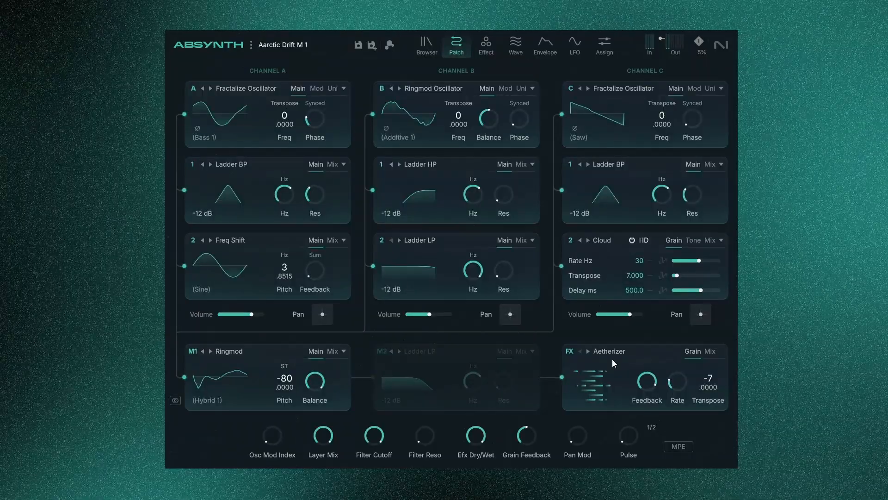
View the patch's effect and envelope pages, and return to the patch overview
left_click(488, 55)
left_click(539, 48)
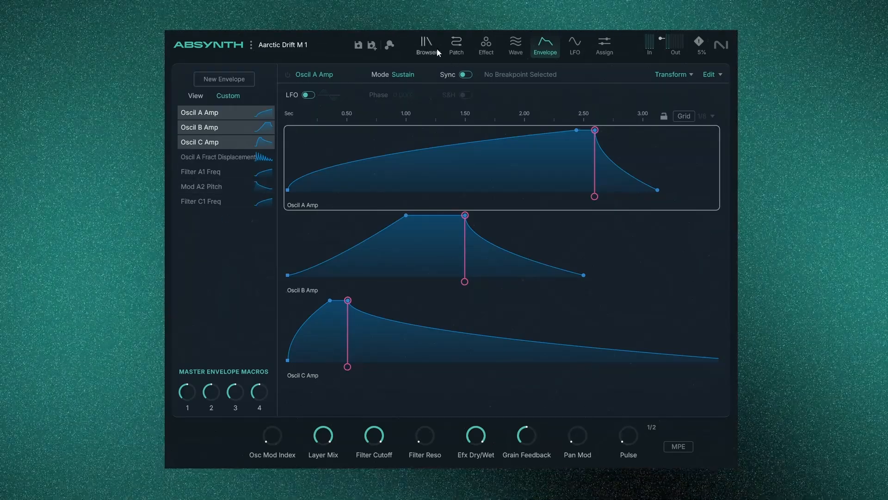
left_click(455, 44)
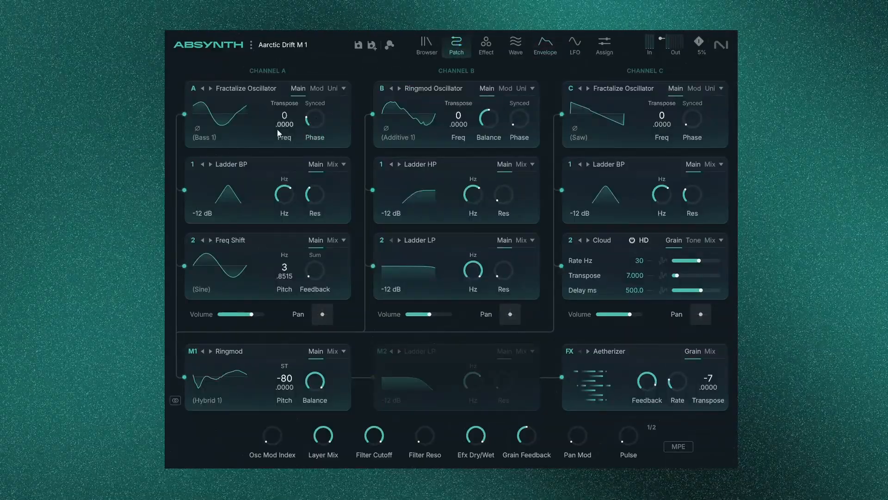
Check the modulation options for the first filter's frequency in channels A and B, and show the envelope page
right_click(283, 195)
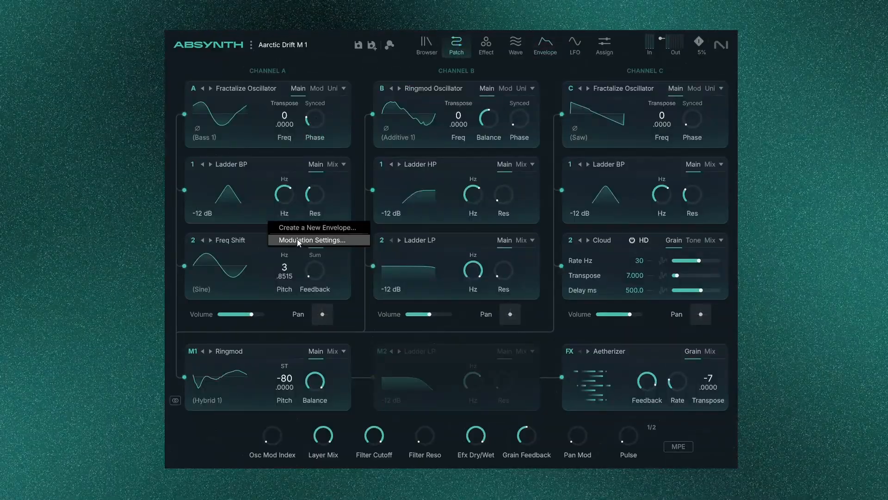
right_click(473, 197)
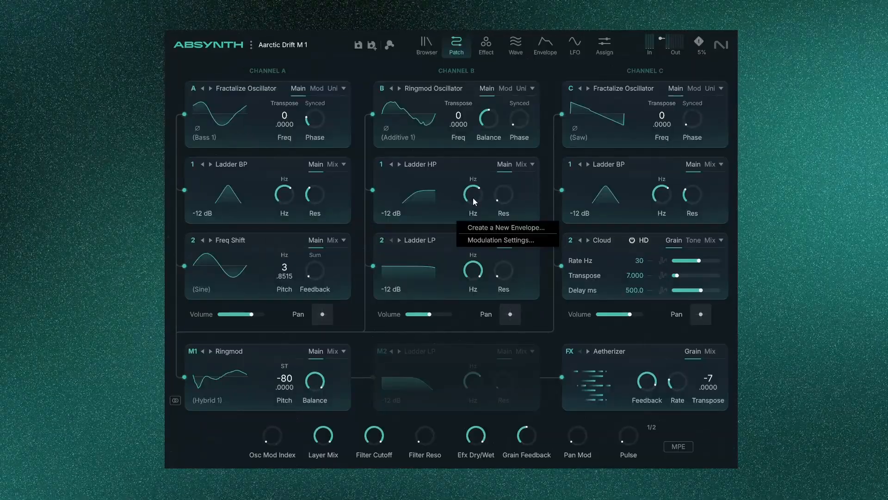
left_click(546, 46)
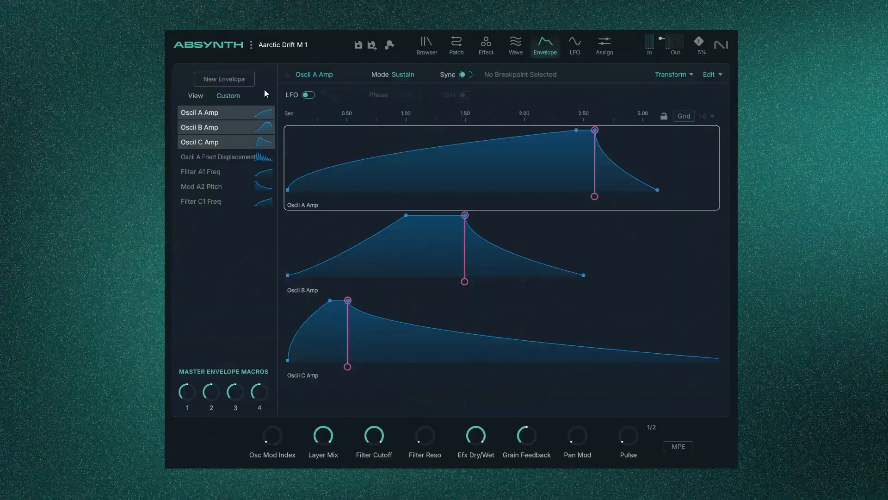
Examine which parameters of the oscillator and insert modules can receive a new envelope, including the A1 and B1 filters
left_click(224, 80)
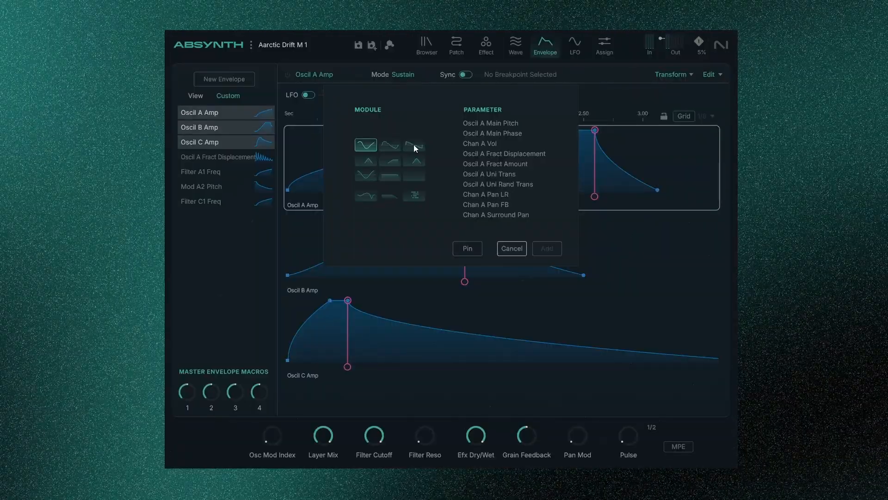
left_click(368, 161)
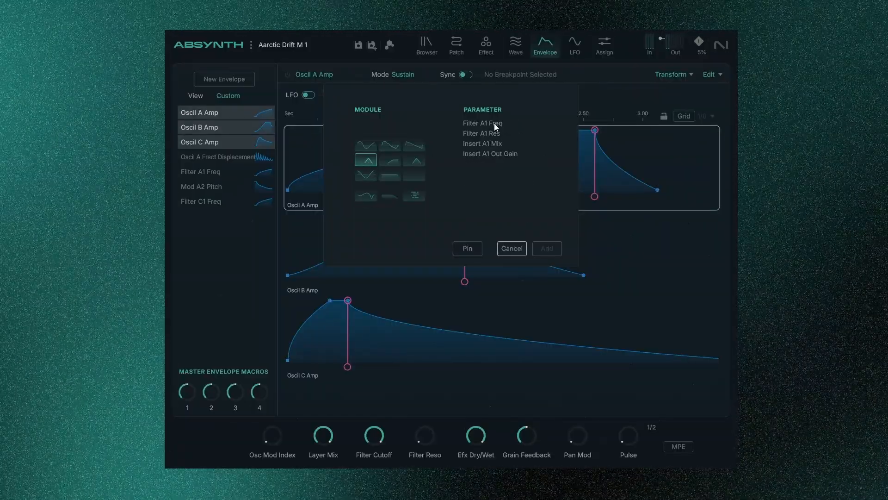
left_click(368, 176)
left_click(368, 160)
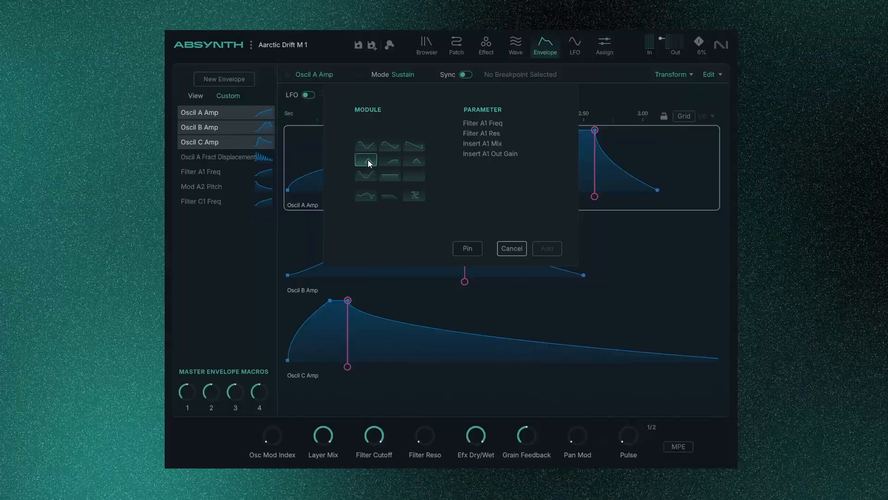
left_click(385, 145)
left_click(395, 161)
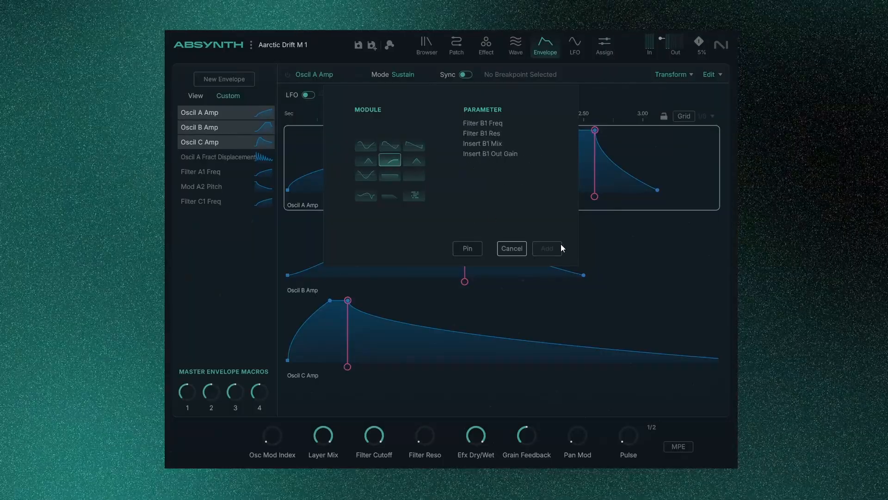
Try out the LFO on the Oscil A Amp envelope, leaving it switched off
left_click(304, 99)
left_click(306, 96)
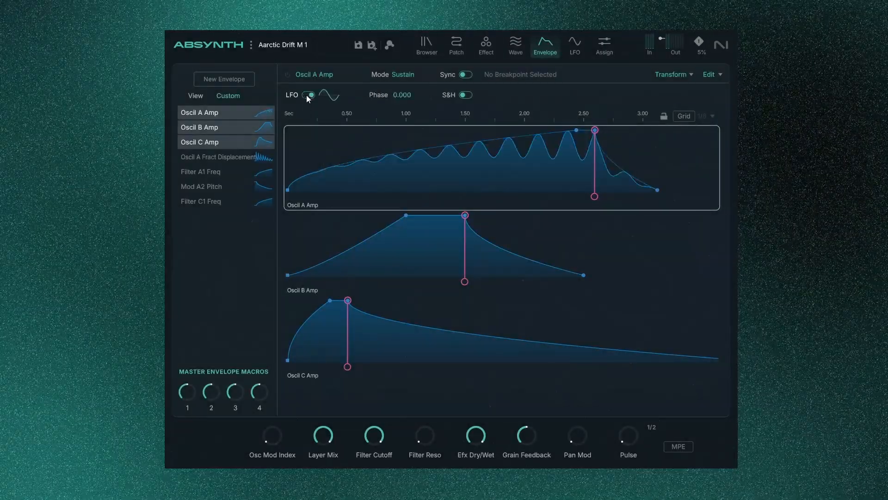
left_click(309, 96)
left_click(310, 97)
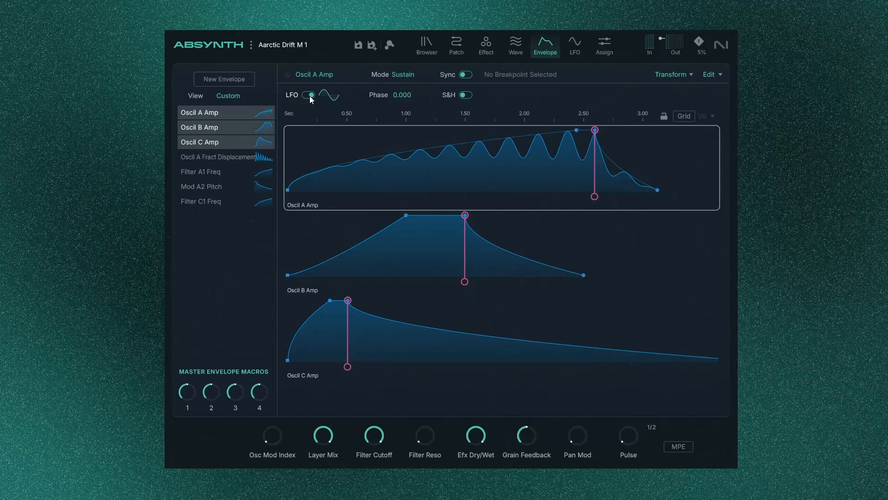
left_click(310, 95)
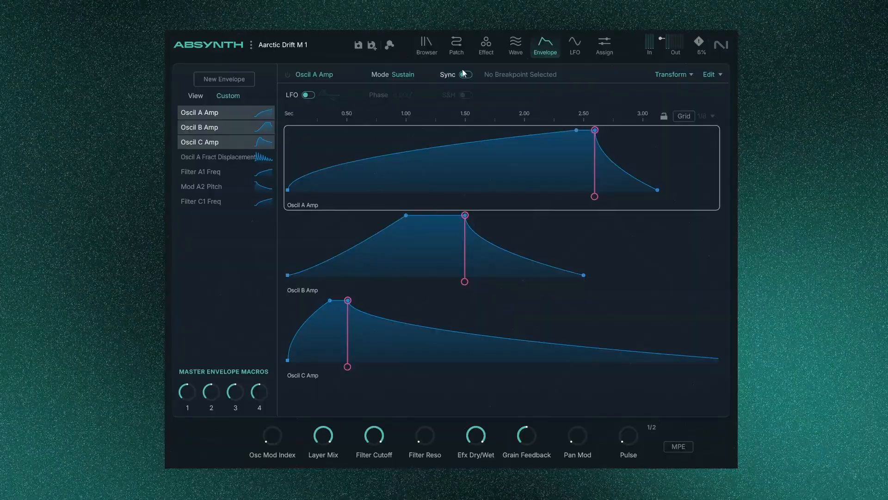
Examine the targets, channels and controllers of the three LFOs, referring back to the patch overview
left_click(574, 44)
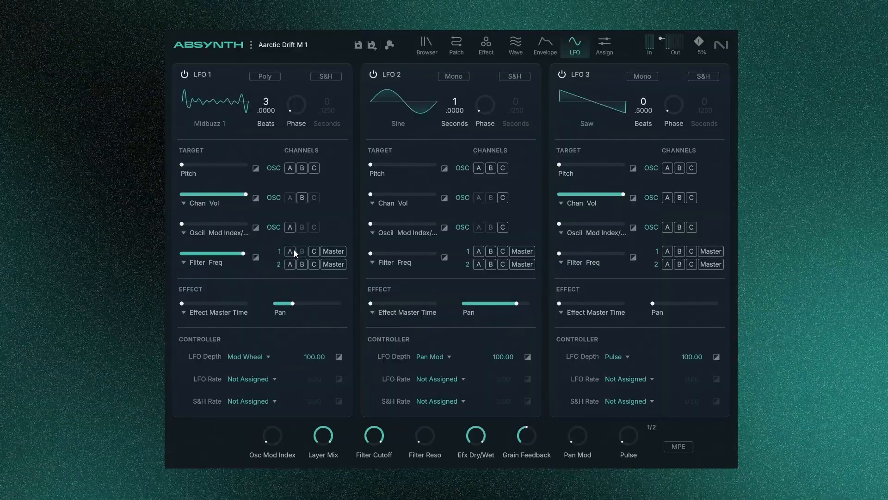
mouse_move(245, 259)
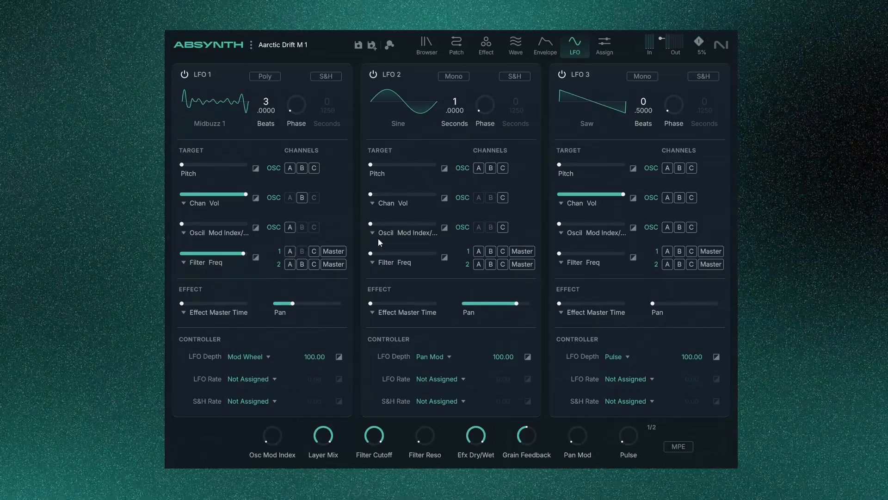
left_click(456, 45)
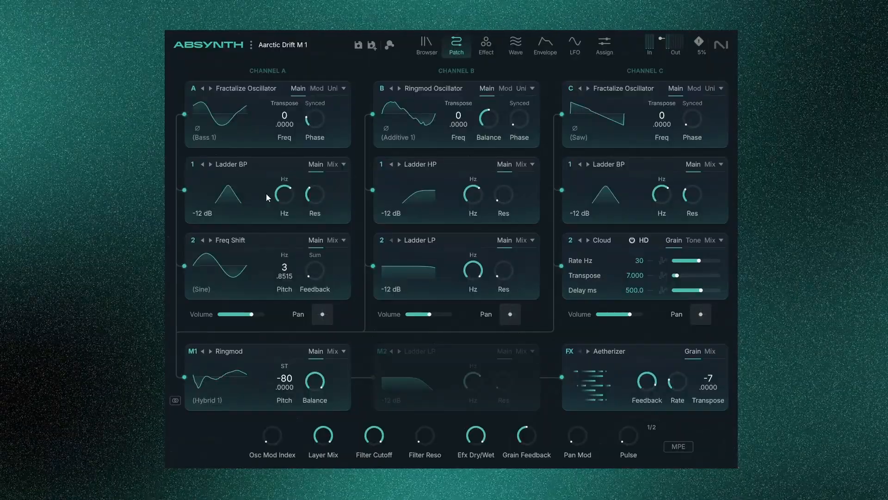
left_click(574, 44)
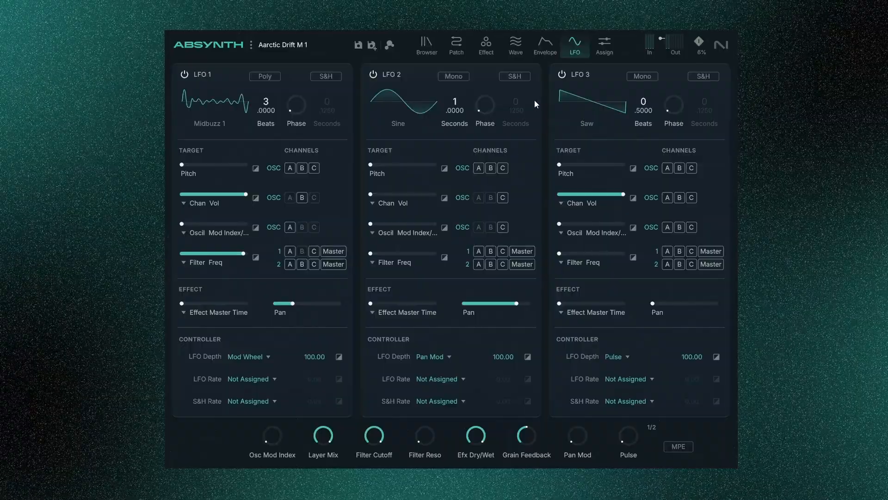
Examine the macro assignments page with the parameters mapped to Osc Mod Index
left_click(604, 44)
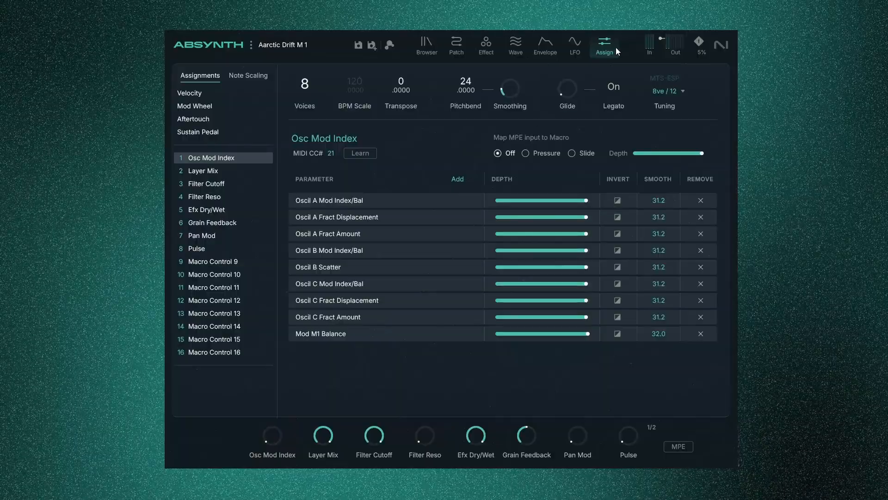
left_click(581, 48)
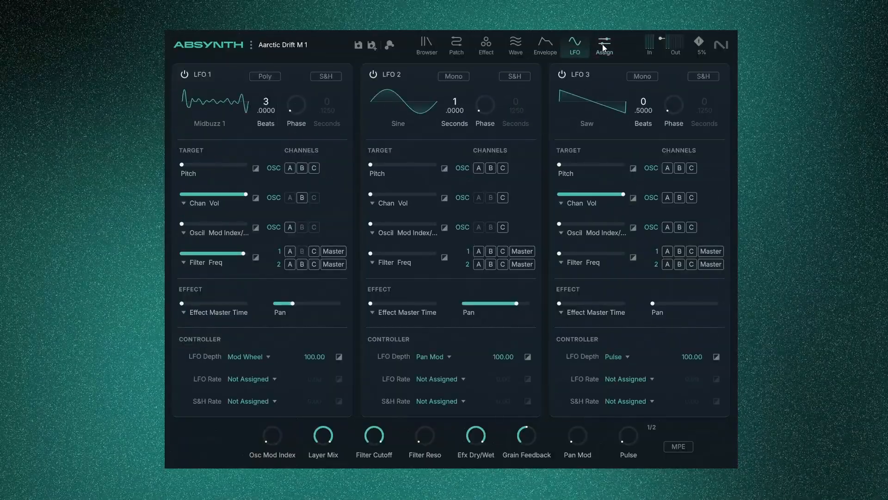
left_click(602, 43)
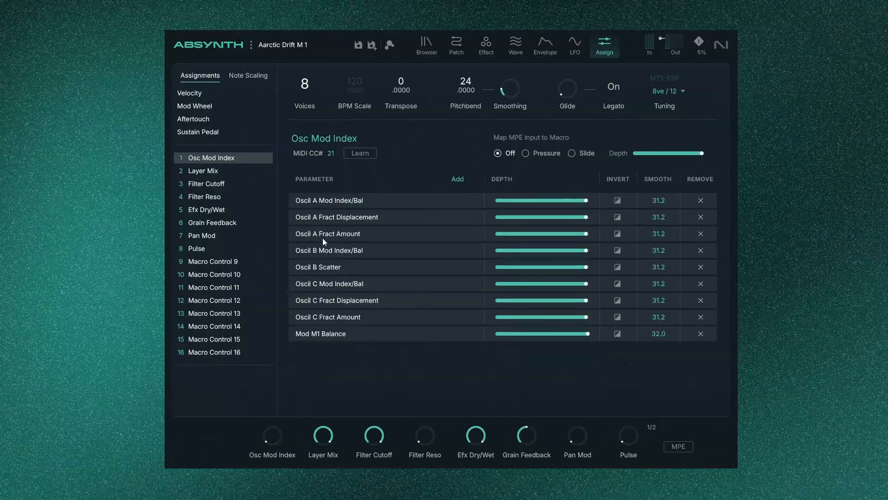
Examine the shapes and assignments of the preset waveforms, from Bass 1 through Hybrid 1
left_click(516, 46)
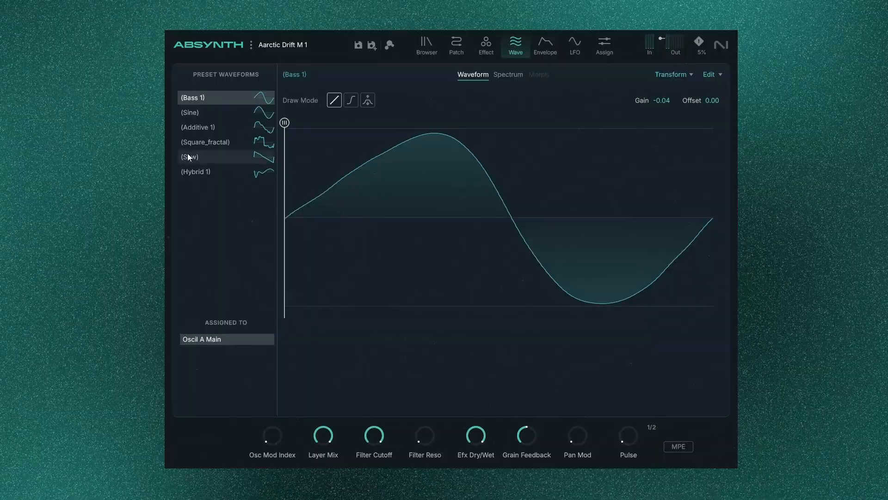
left_click(201, 114)
left_click(208, 126)
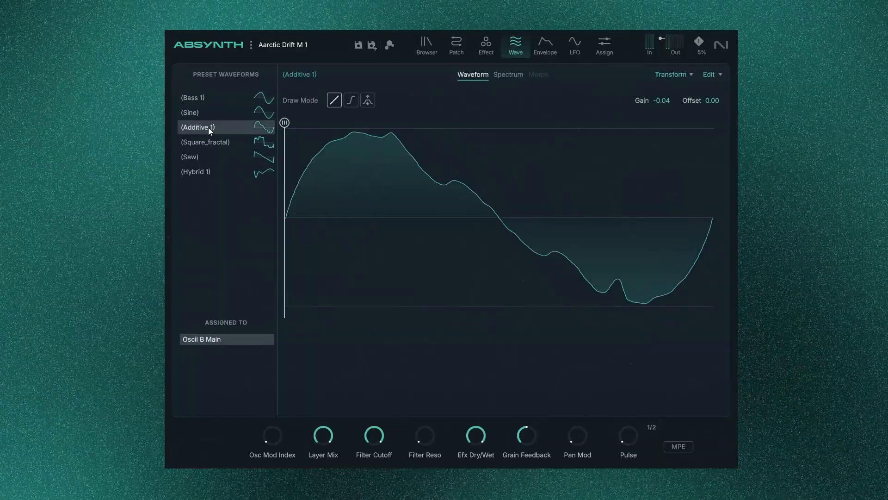
left_click(206, 142)
left_click(210, 157)
left_click(213, 176)
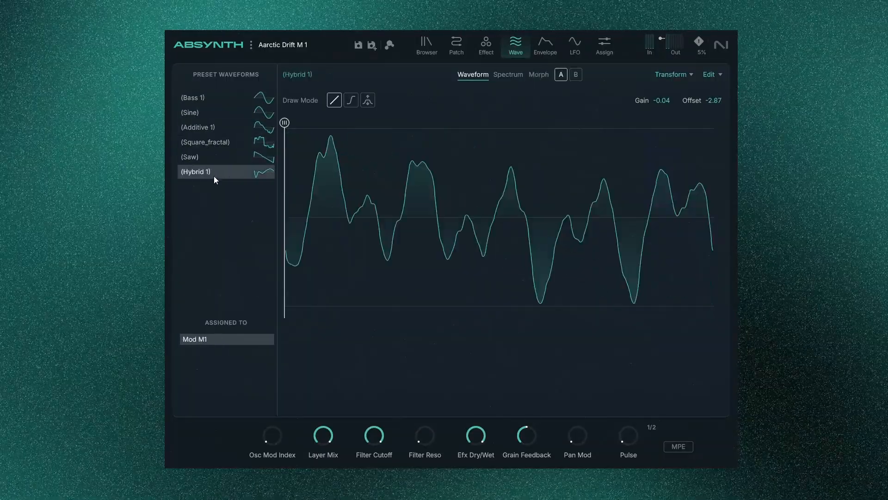
left_click(229, 159)
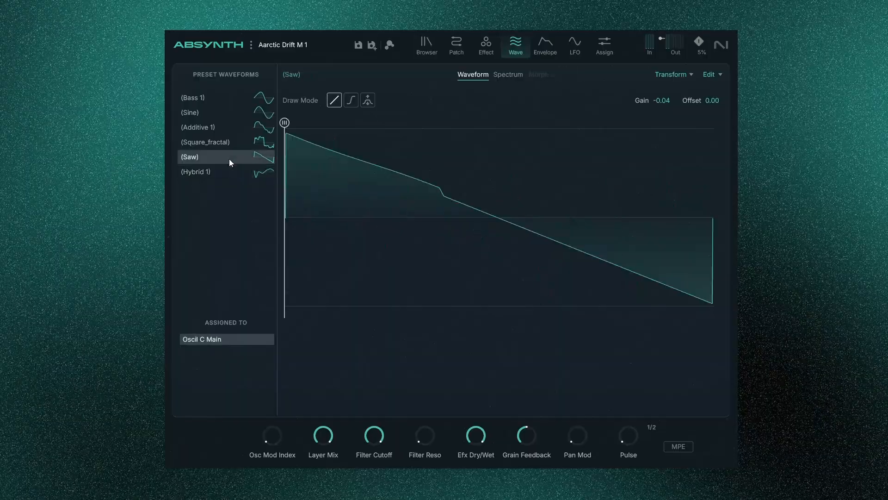
left_click(231, 145)
left_click(231, 129)
left_click(235, 113)
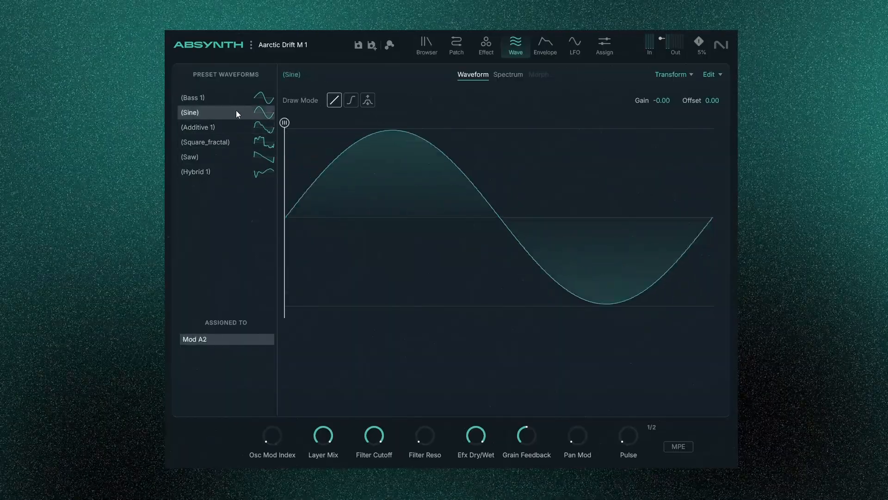
left_click(239, 98)
left_click(240, 112)
left_click(242, 125)
left_click(241, 140)
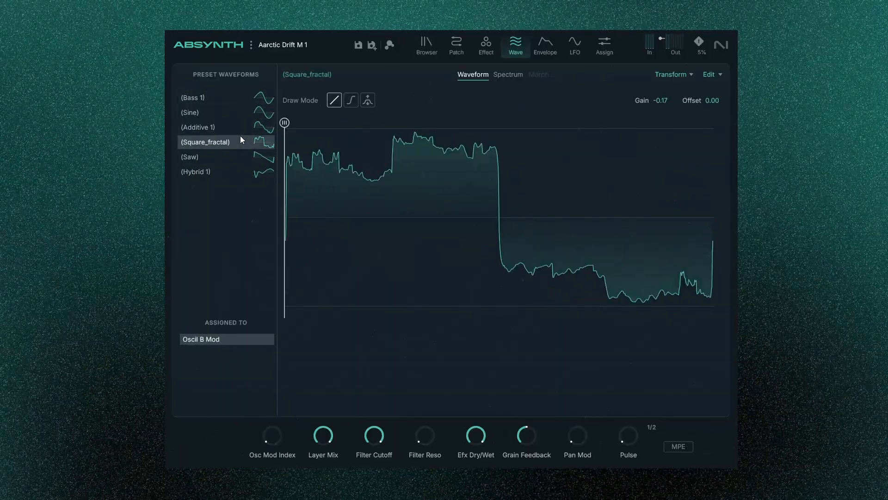
left_click(241, 157)
left_click(240, 171)
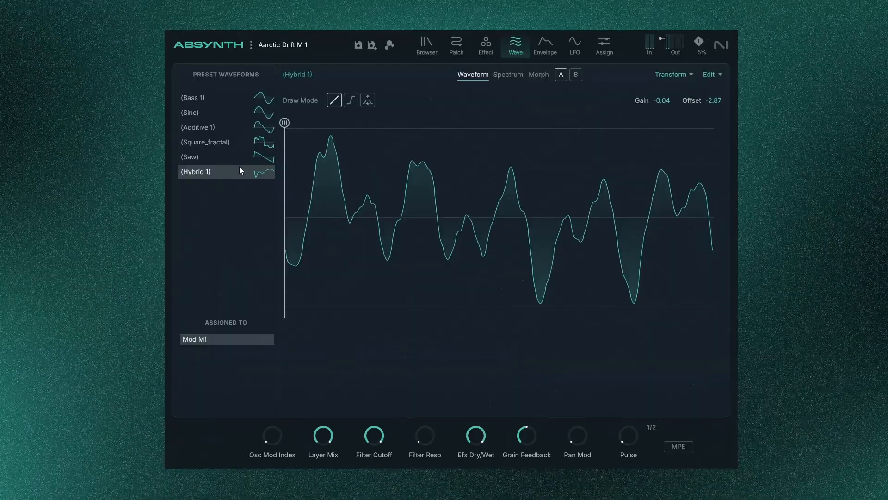
Go back to the preset browser and load the saved preset Ambient Pad 1.nksf
left_click(429, 41)
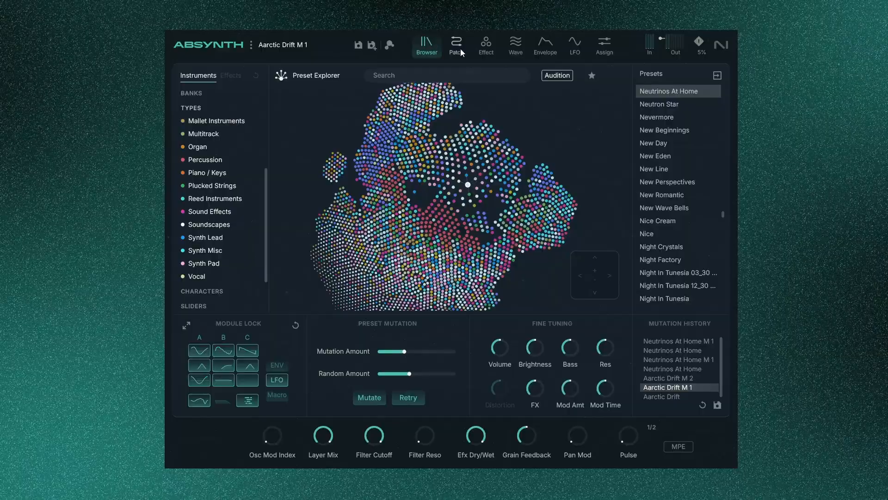
left_click(252, 45)
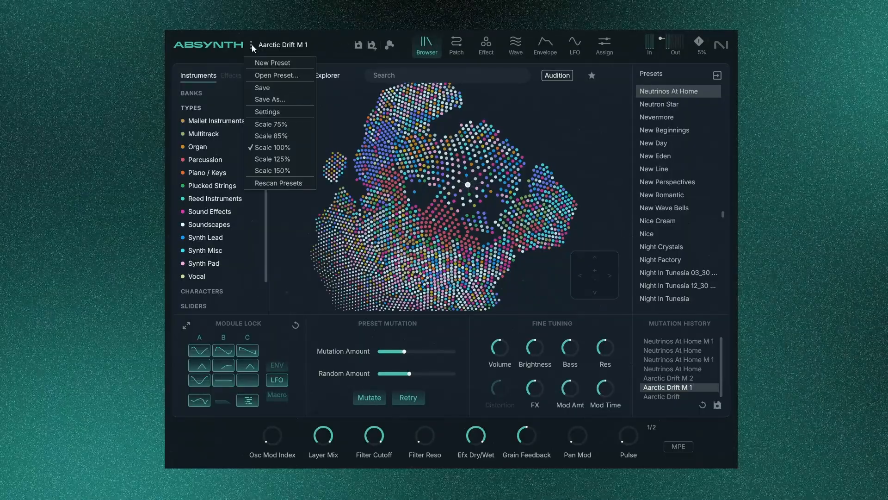
left_click(278, 76)
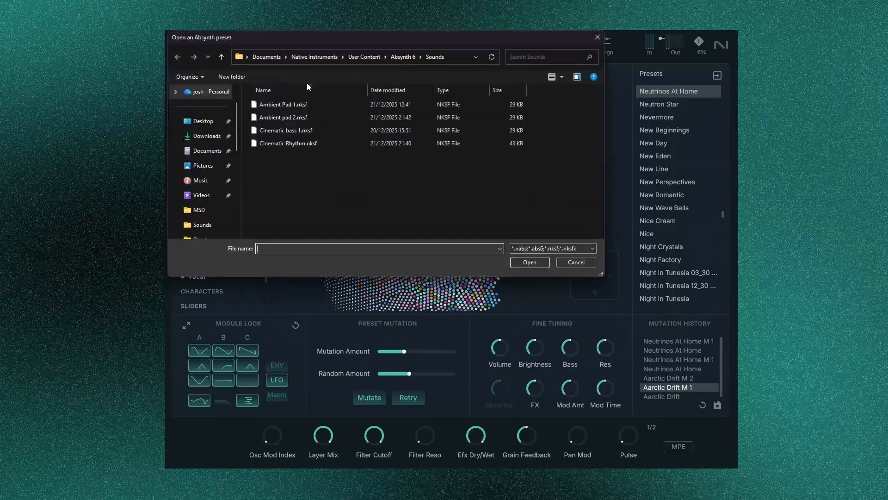
double_click(284, 104)
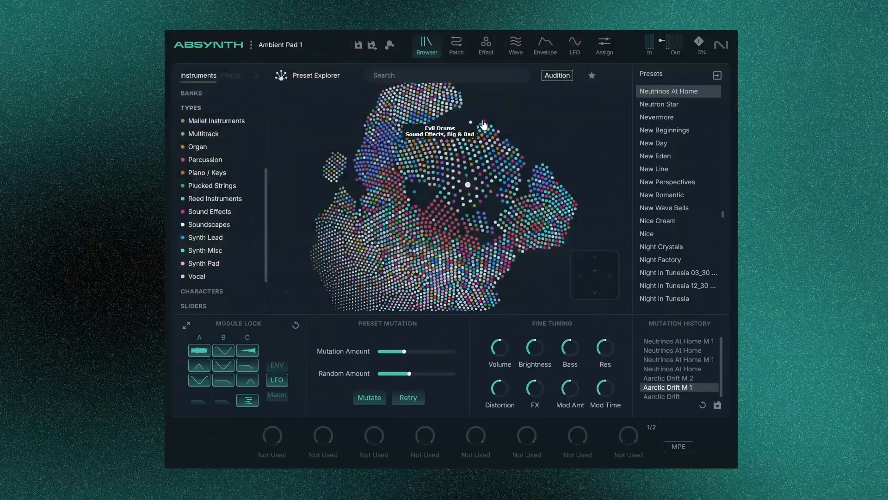
Show the Ambient Pad 1 patch and look through the oscillator types available for channel A
left_click(457, 43)
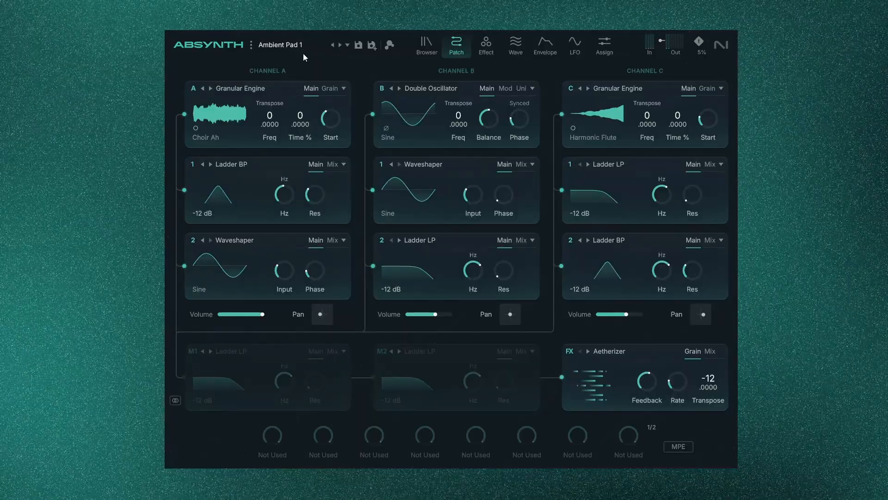
left_click(244, 88)
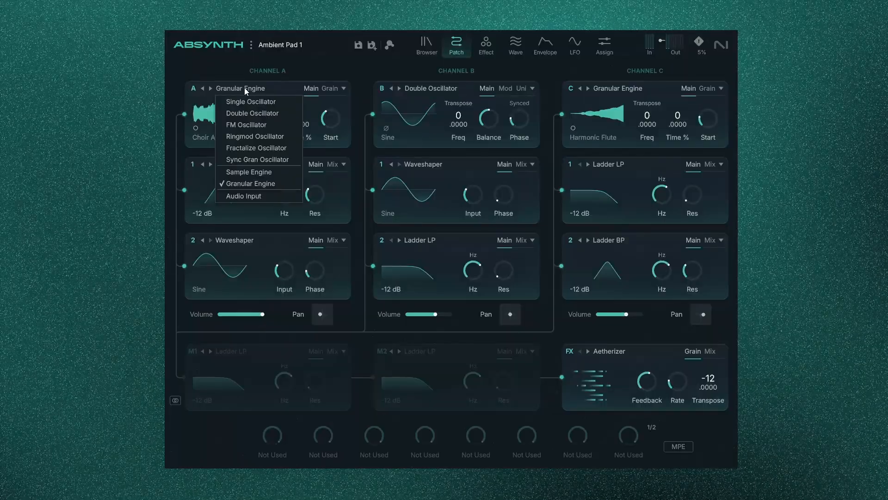
left_click(329, 64)
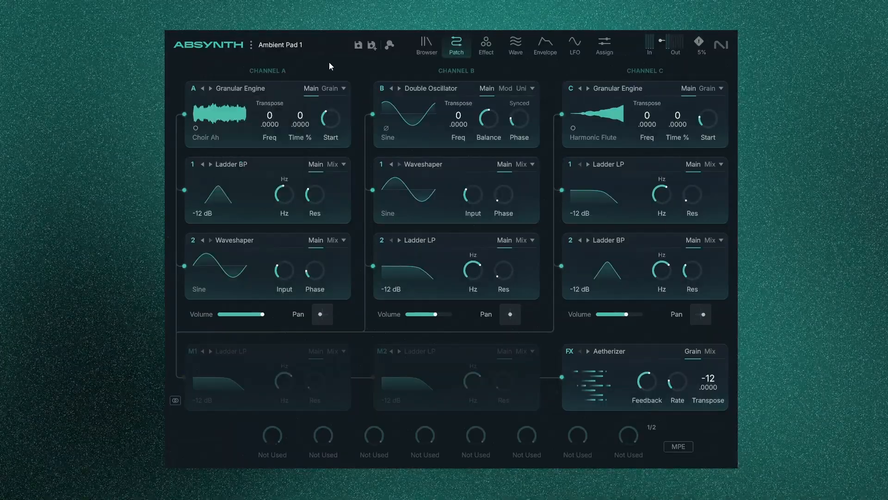
Browse the 9 - Vocal sample folder for channel A's Granular Engine, keeping the current sample
left_click(208, 139)
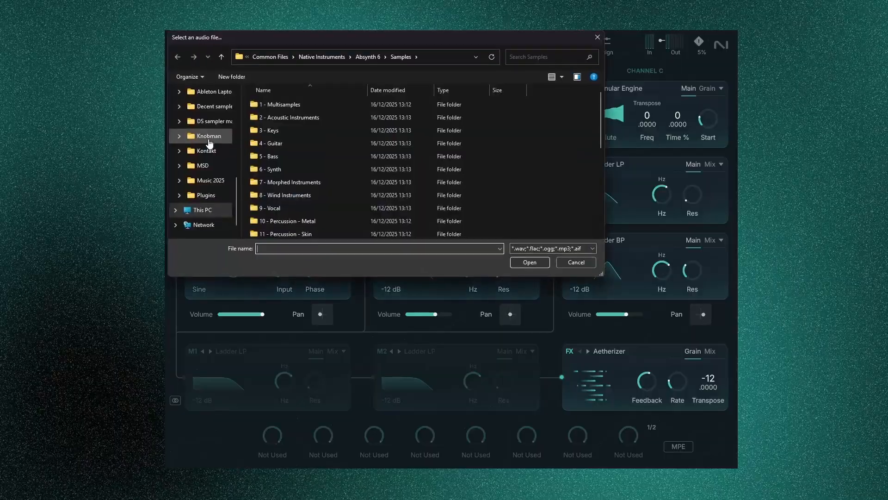
scroll(338, 168, "down", 2)
scroll(291, 183, "up", 2)
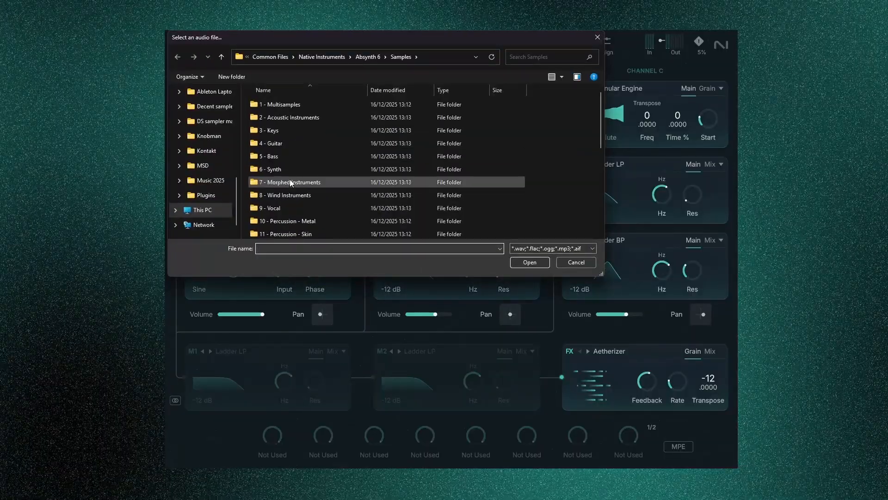
double_click(284, 207)
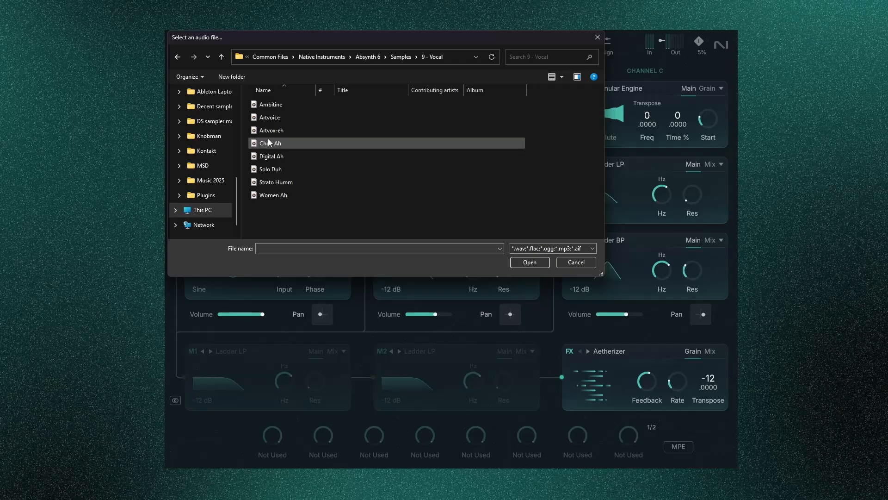
left_click(574, 263)
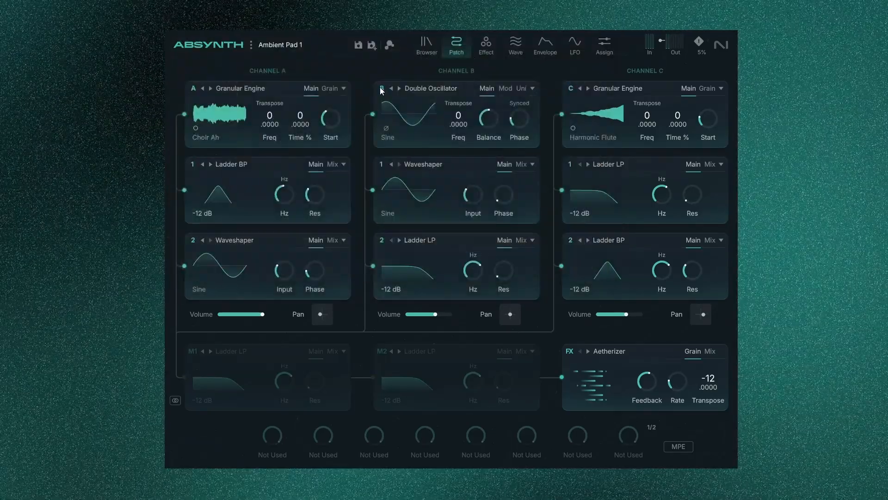
Audition channel A alone by switching off channels B and C, and switch both channels back on
left_click(373, 113)
left_click(562, 114)
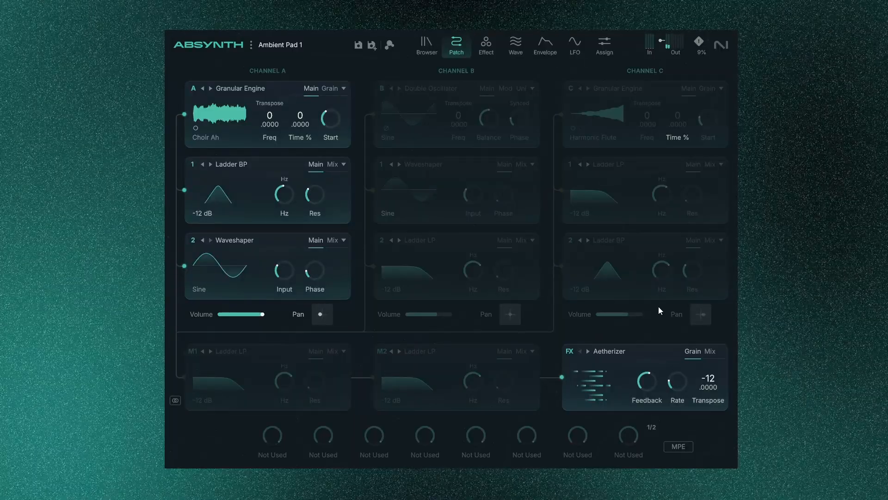
left_click(372, 114)
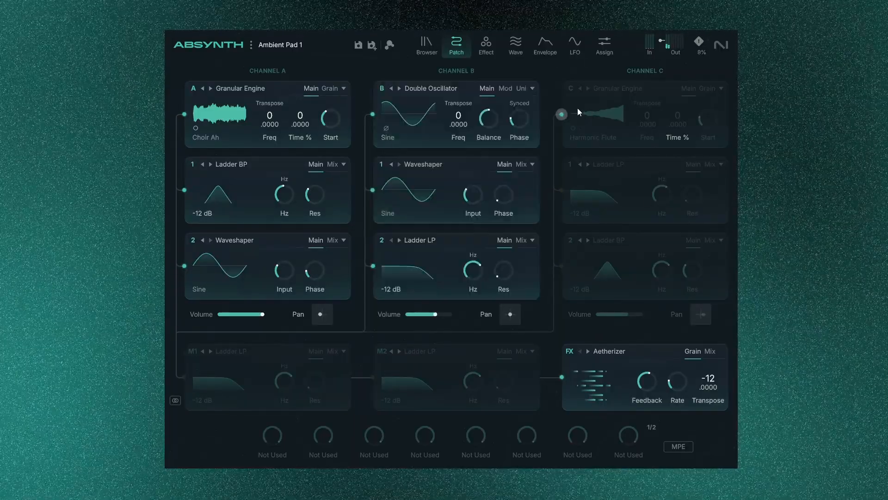
left_click(564, 114)
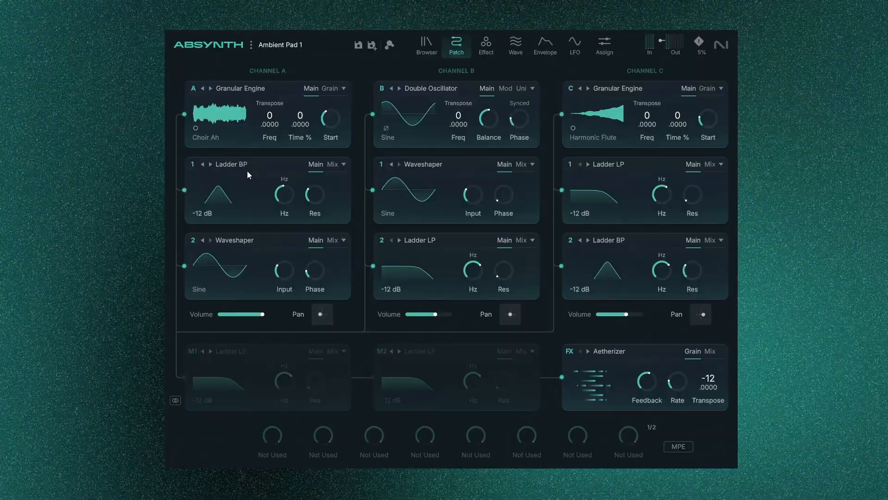
Examine the oscillator amp envelopes and the filter frequency targets of LFO 1 and LFO 2, and return to the patch
mouse_move(307, 188)
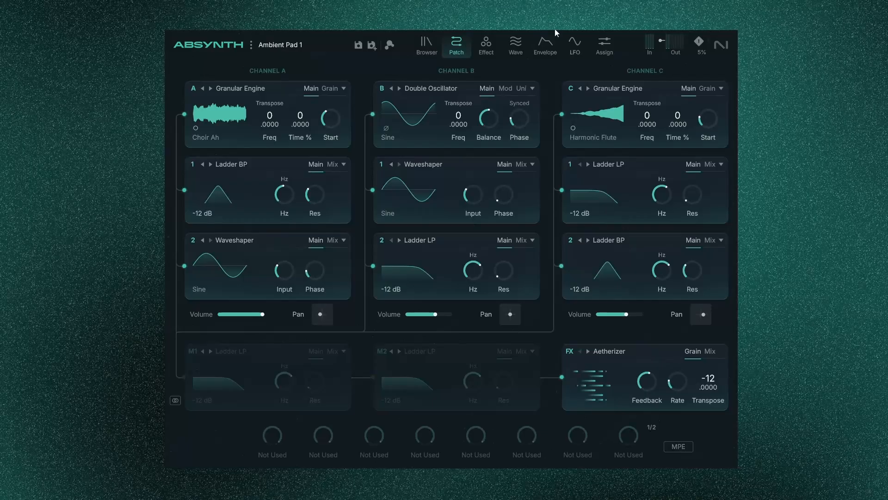
left_click(543, 43)
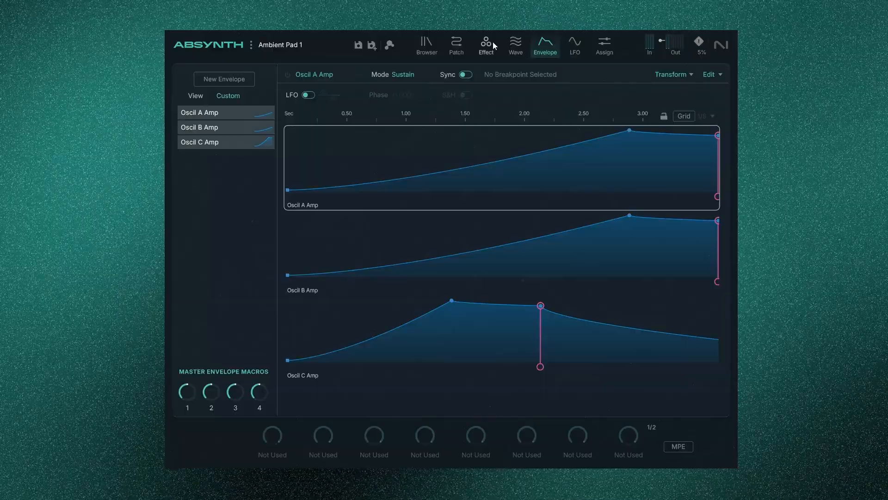
left_click(573, 47)
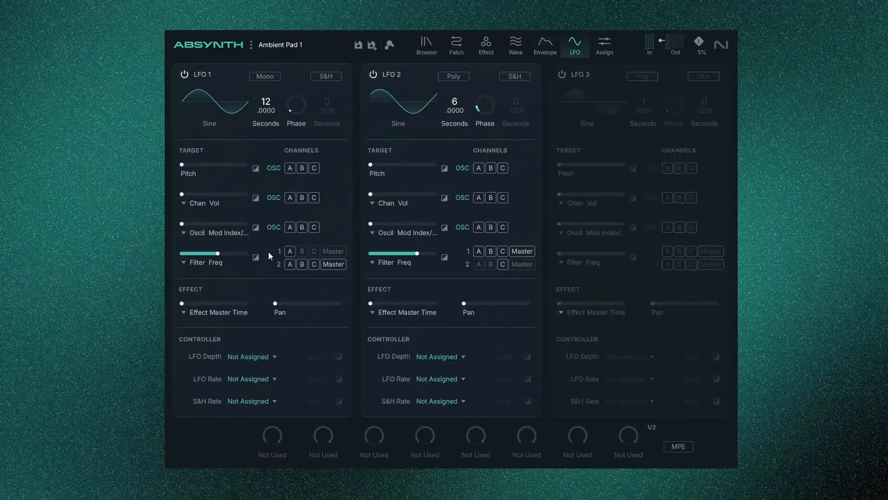
mouse_move(199, 263)
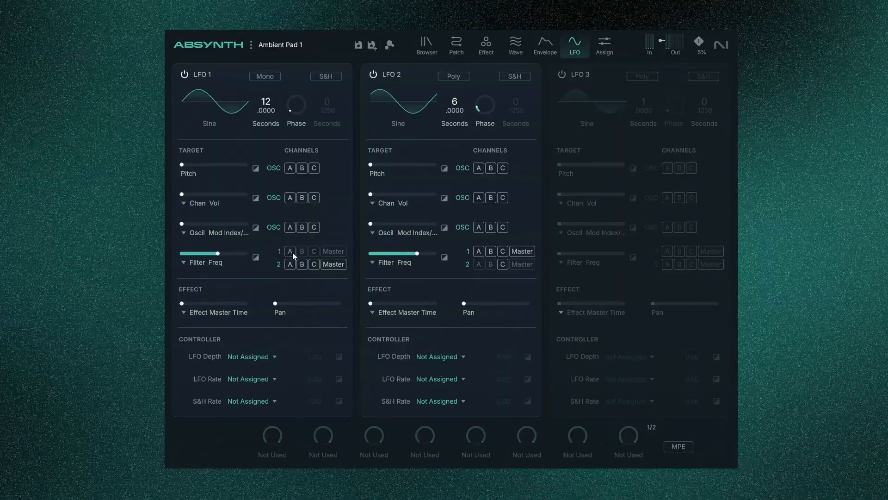
left_click(456, 44)
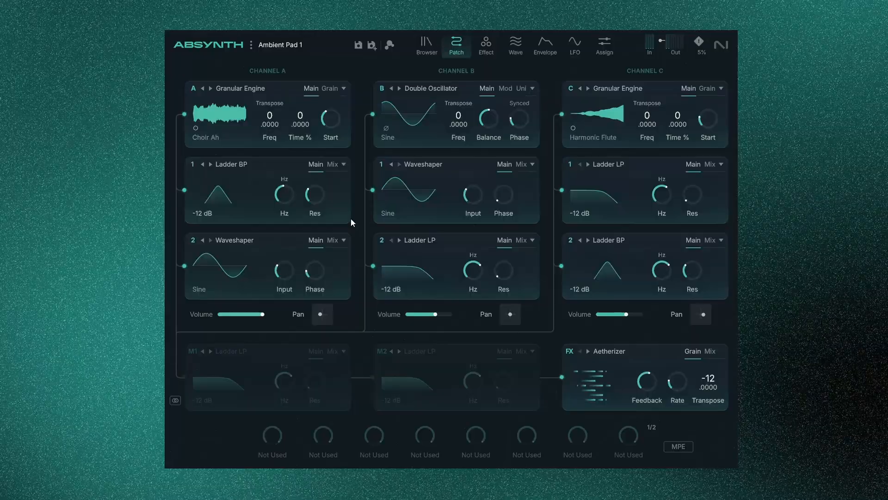
mouse_move(292, 209)
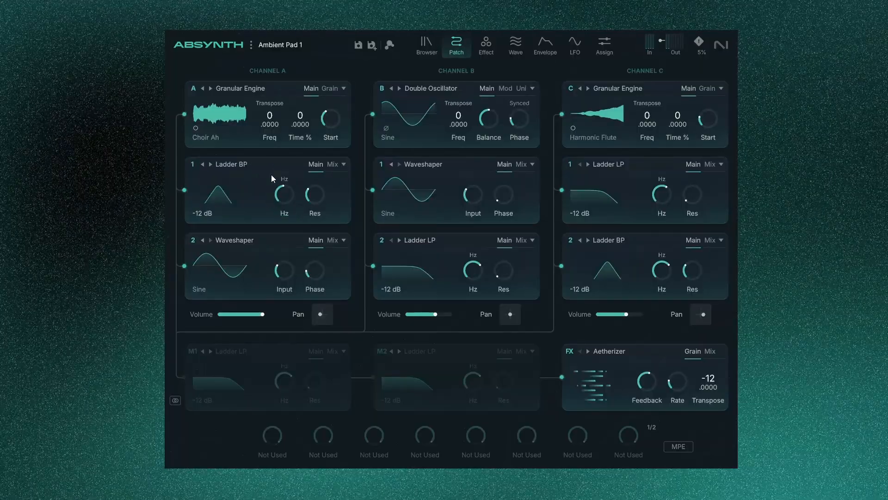
mouse_move(497, 109)
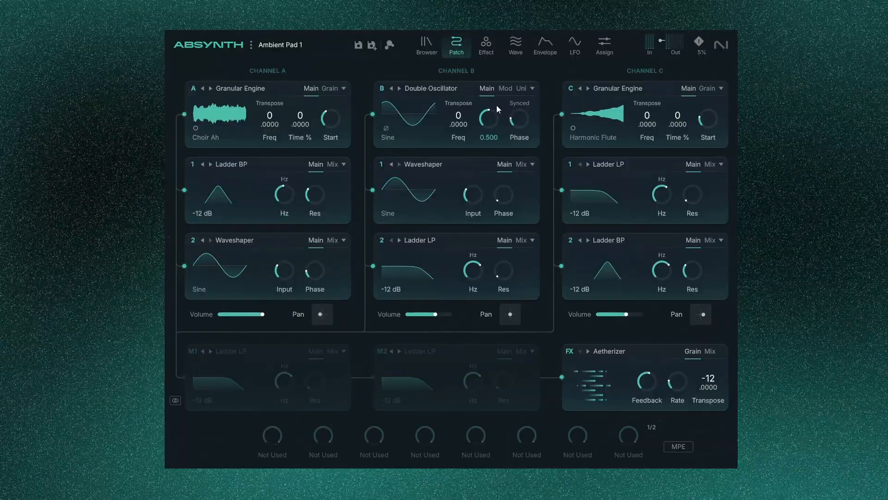
left_click(253, 48)
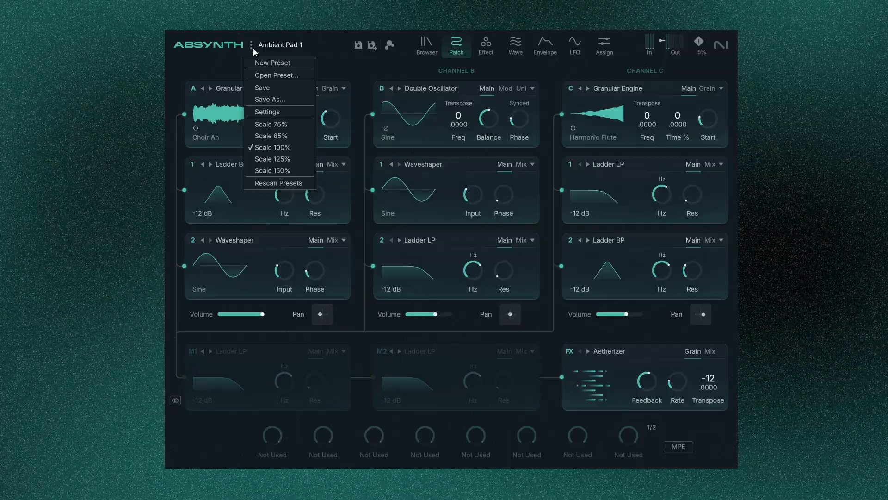
left_click(383, 68)
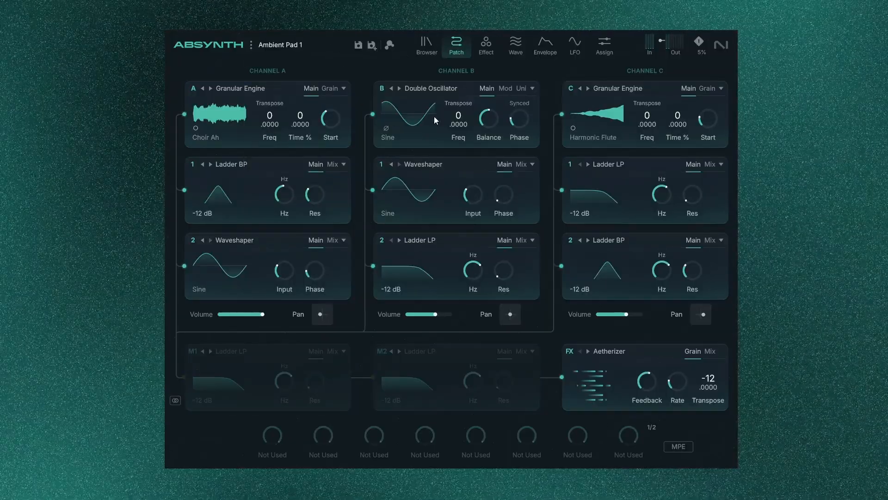
Look at the LFOs and the macro control assignments, and return to the patch
left_click(575, 44)
left_click(611, 49)
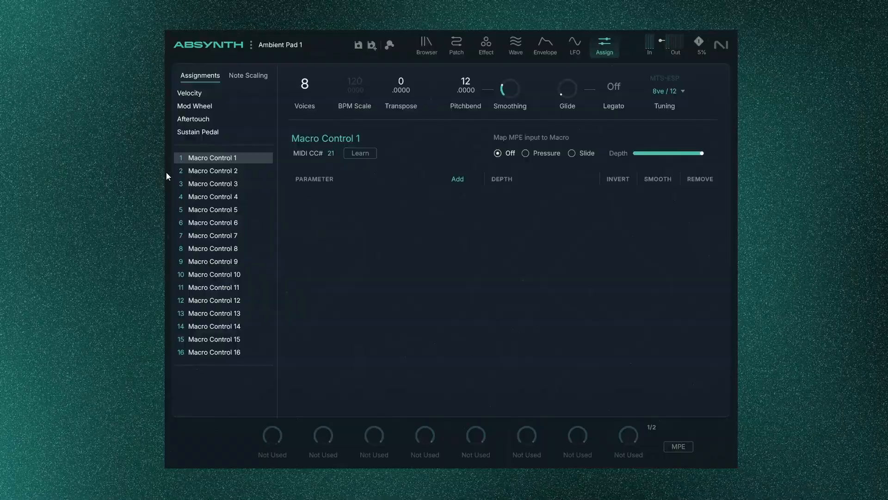
left_click(453, 41)
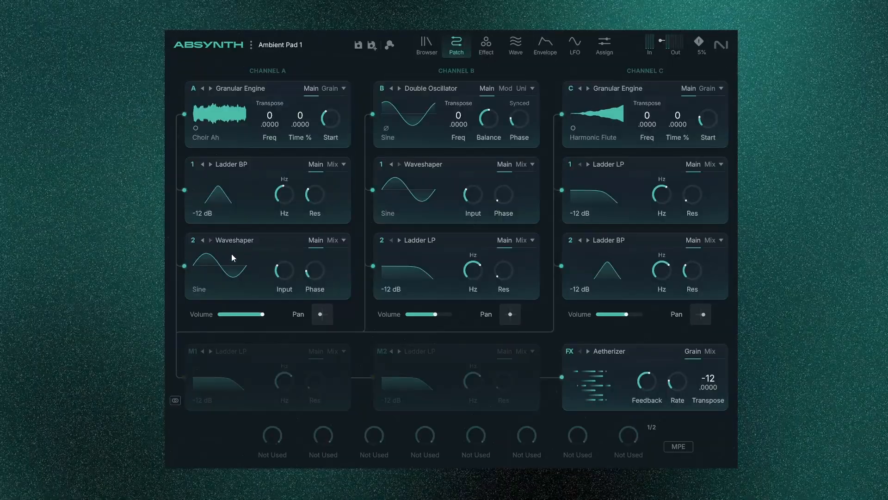
Browse the simple waveforms available for channel A's Waveshaper, keeping the Sine wave
left_click(203, 288)
scroll(482, 398, "down", 3)
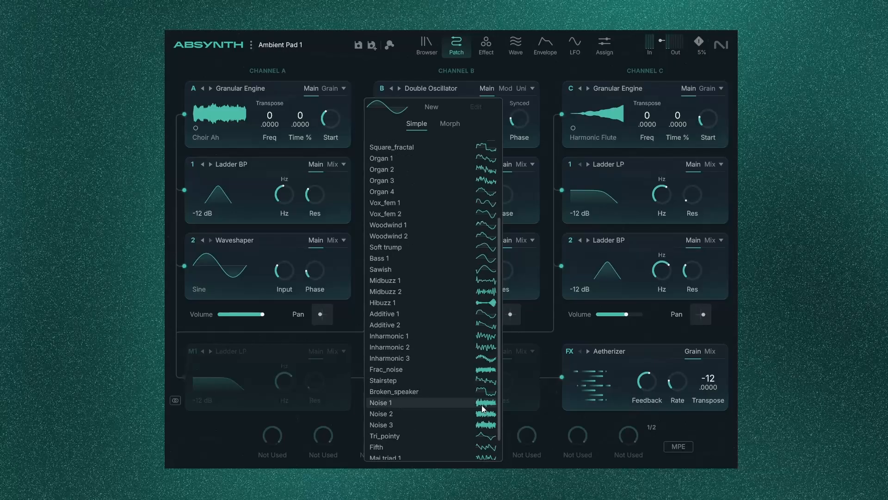
scroll(482, 408, "down", 2)
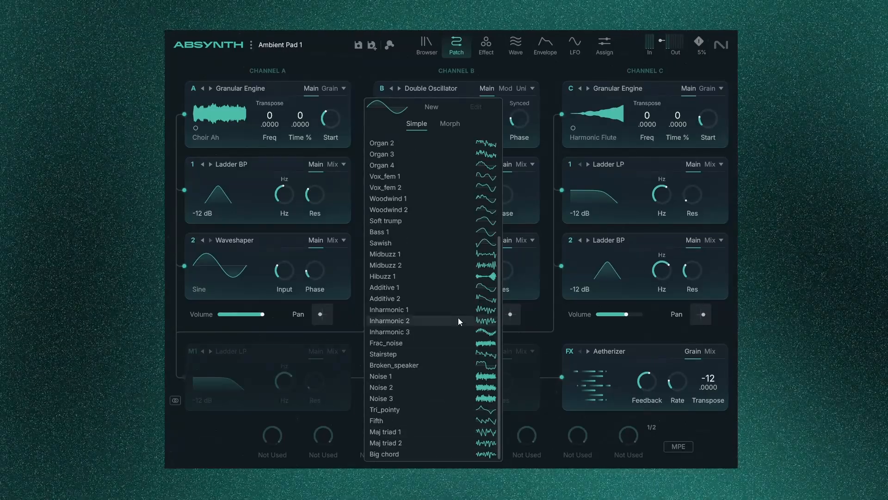
scroll(452, 354, "up", 5)
scroll(452, 345, "down", 5)
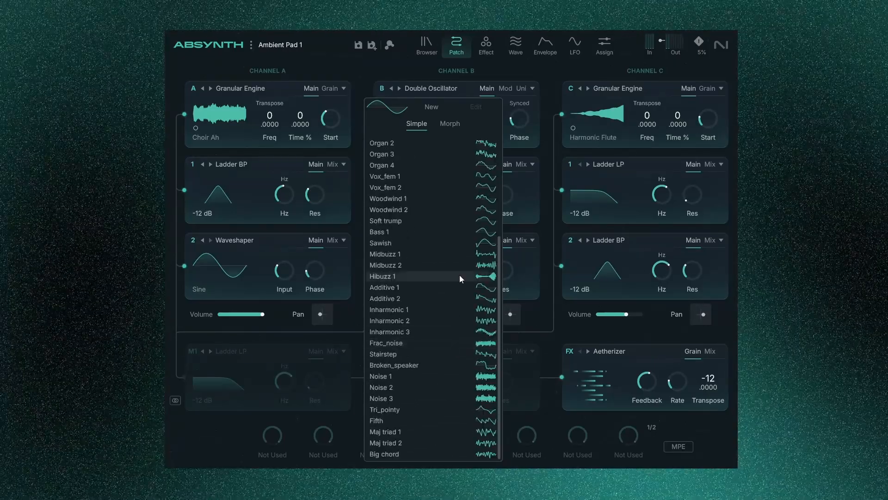
left_click(194, 227)
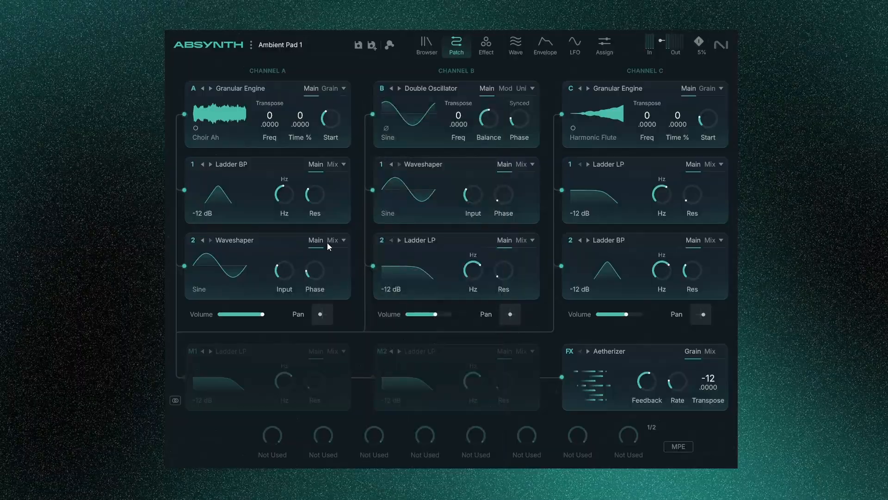
Compare the main settings with the grain settings of channel A's Granular Engine, leaving the grain settings shown
left_click(329, 88)
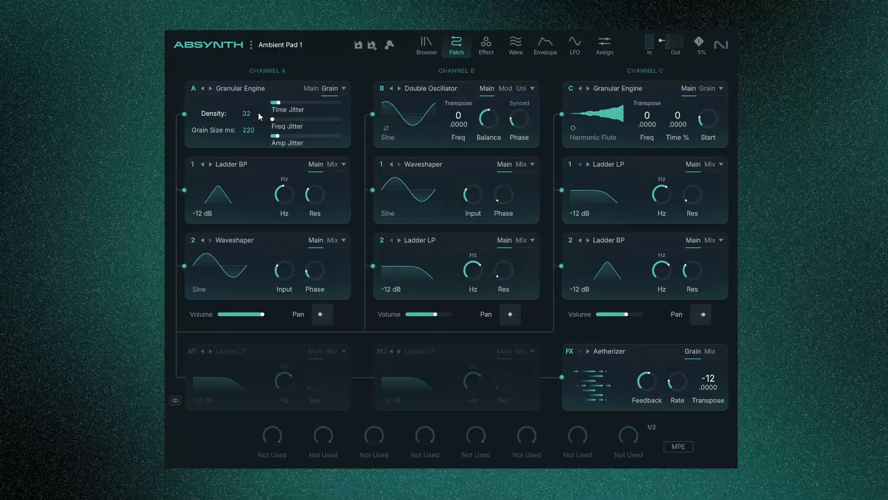
left_click(310, 87)
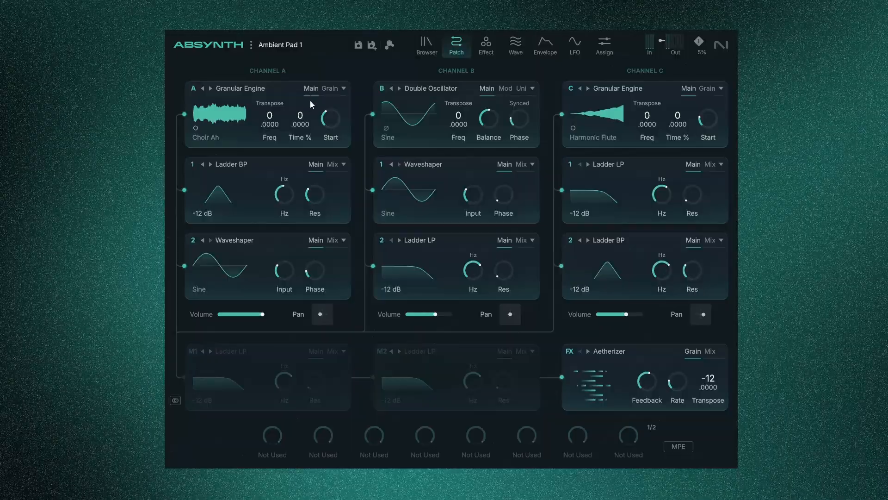
left_click(330, 89)
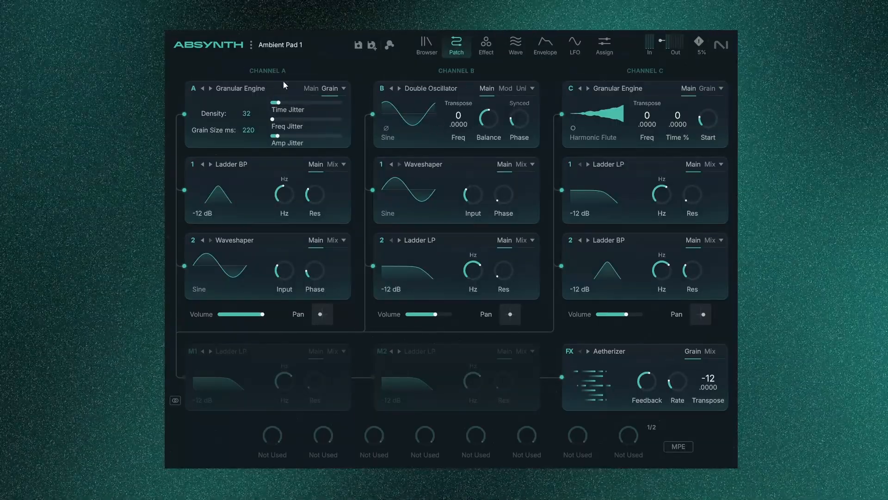
Audition channel B alone and examine its Double Oscillator's modulation and unison settings, and switch channels A and C back on
left_click(184, 113)
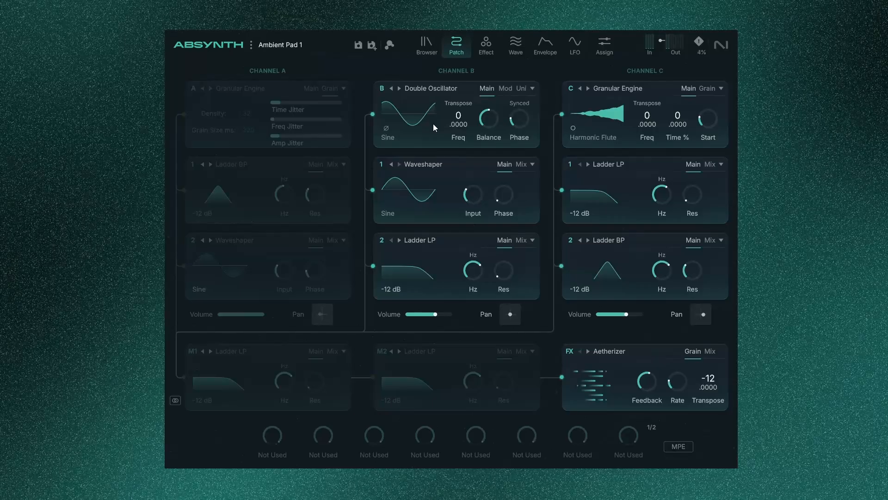
left_click(563, 115)
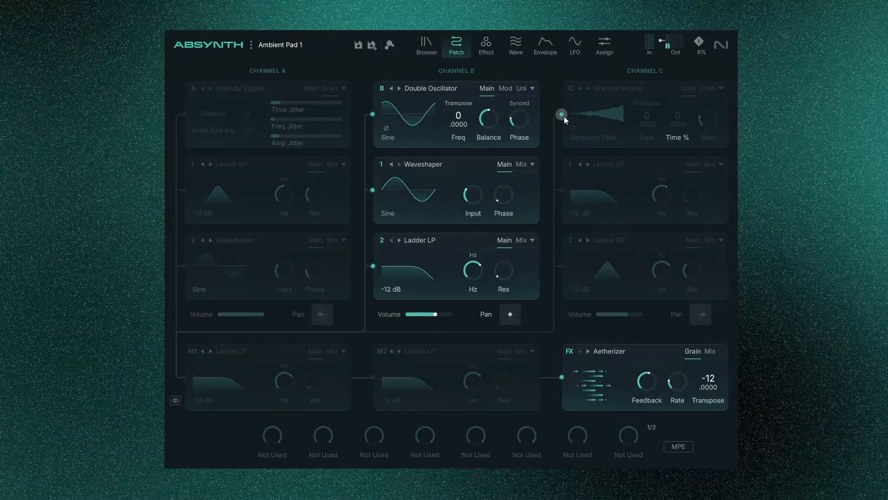
left_click(504, 88)
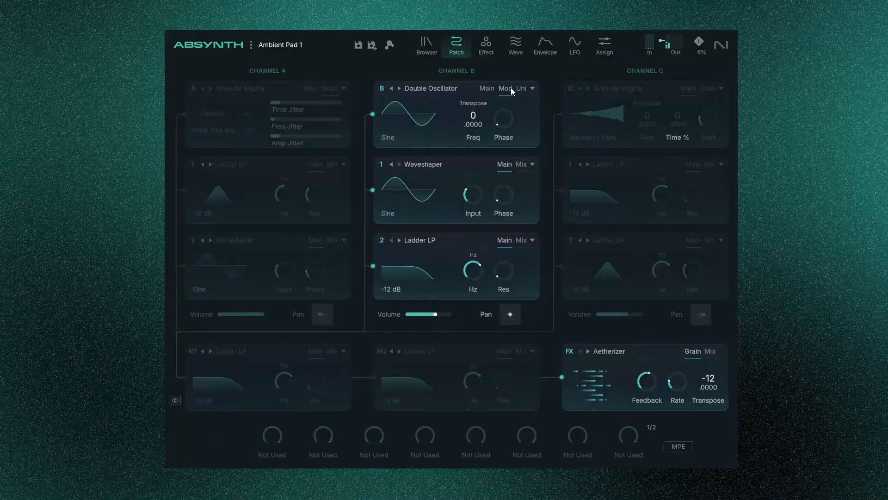
left_click(520, 89)
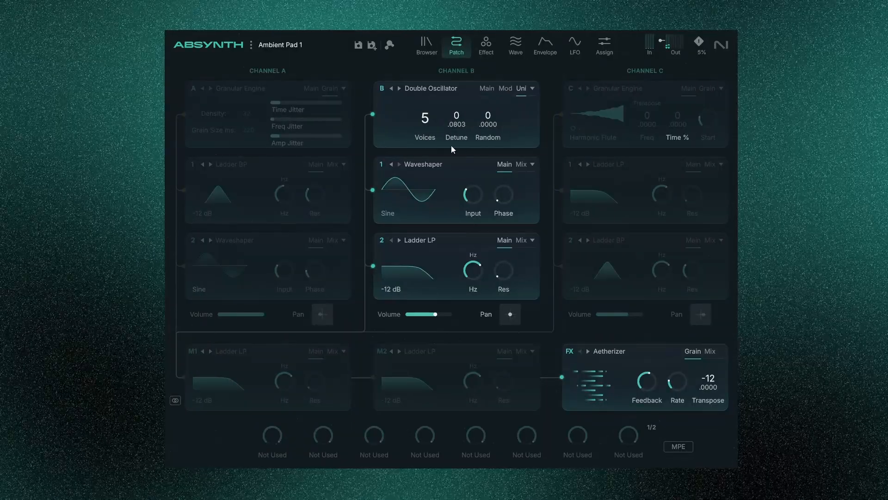
left_click(486, 88)
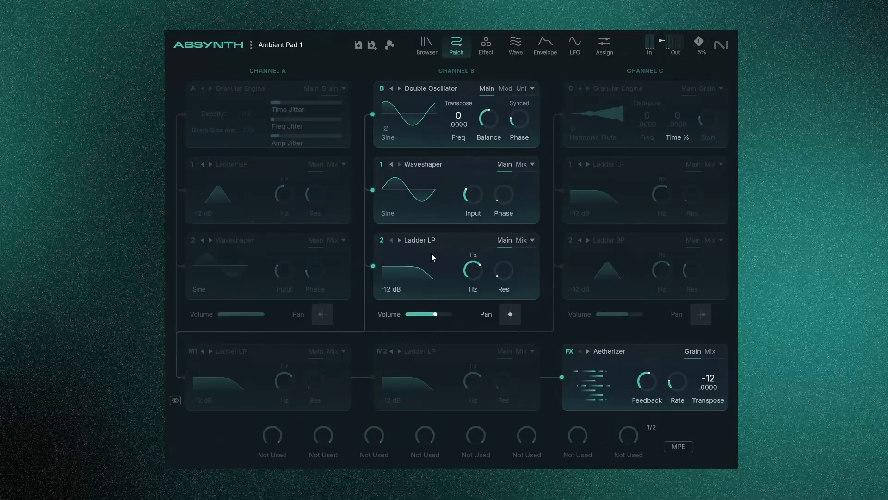
left_click(184, 114)
left_click(562, 115)
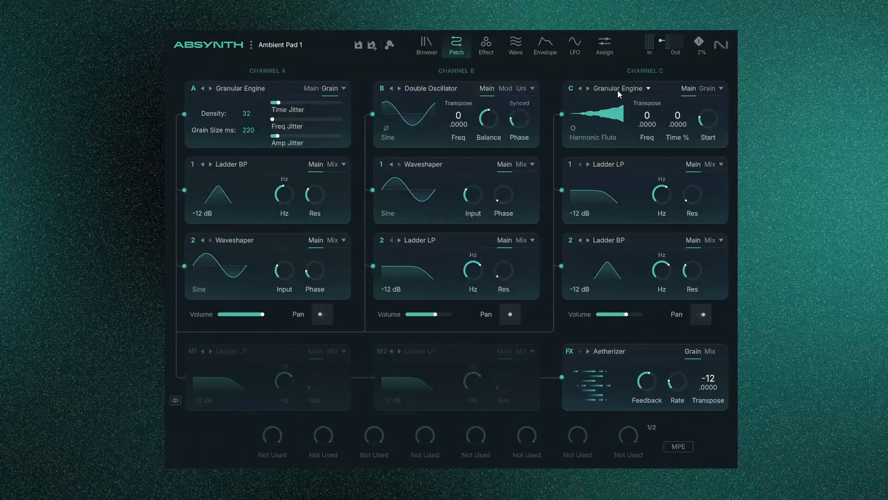
Audition channel C alone by switching off channels A and B, and switch both channels back on
left_click(372, 115)
left_click(184, 115)
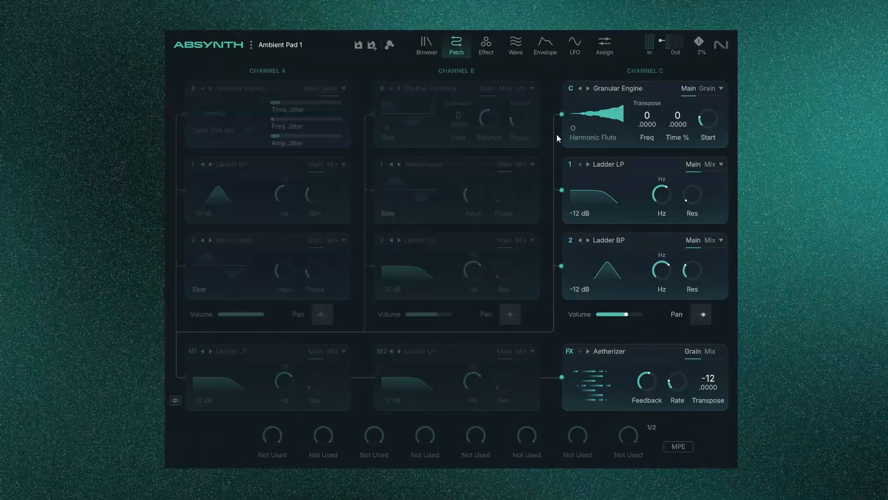
mouse_move(668, 45)
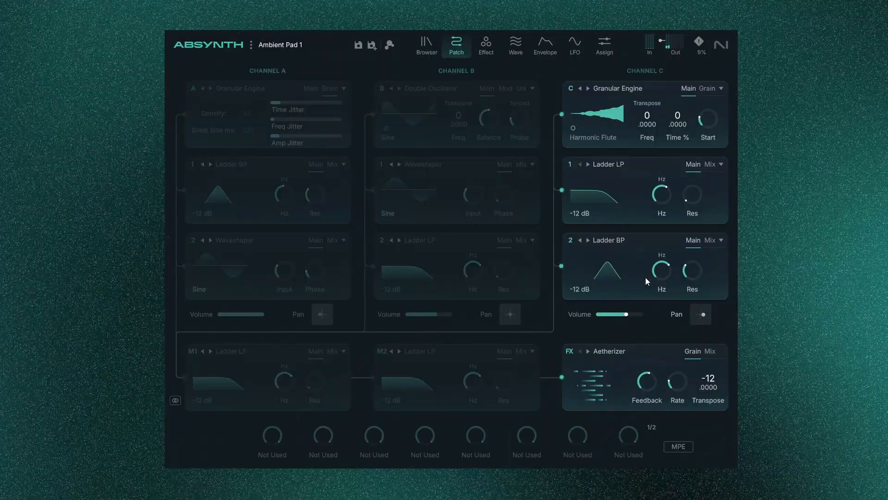
mouse_move(667, 276)
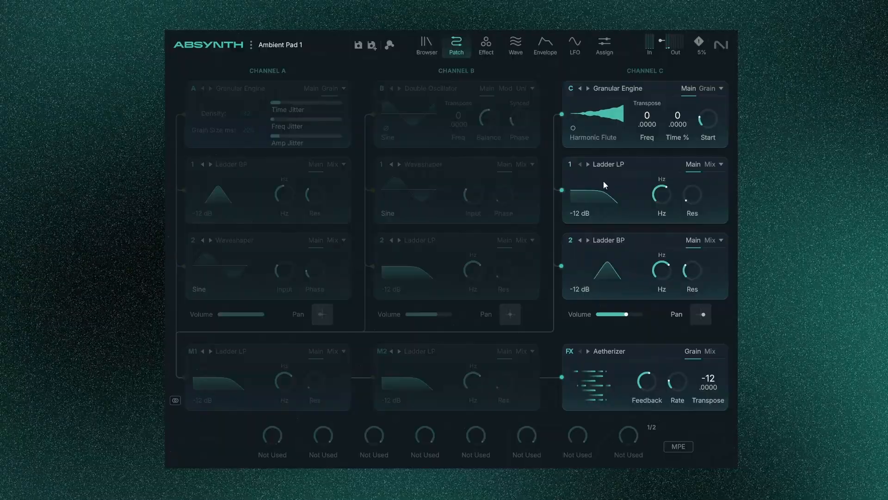
left_click(372, 115)
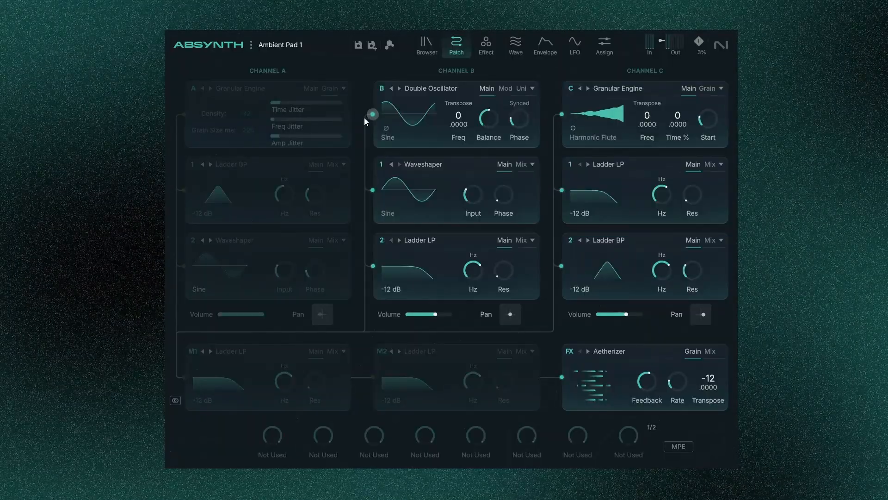
left_click(186, 117)
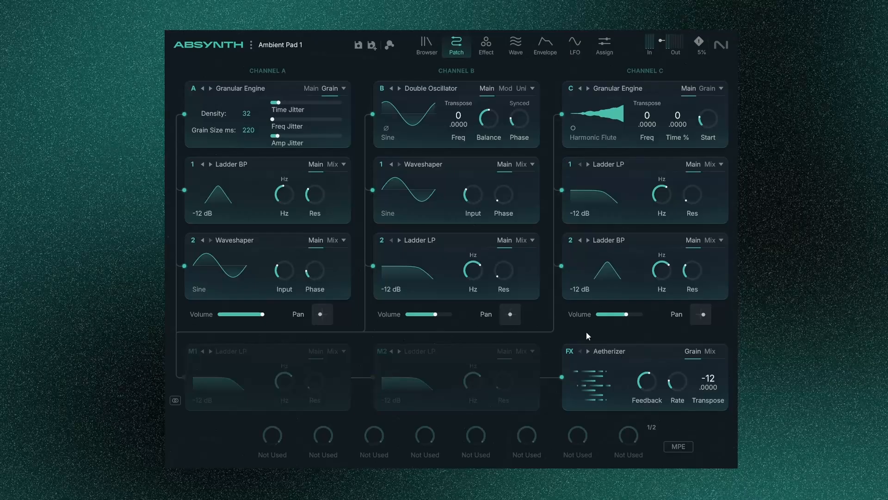
Show the Aetherizer effect and raise its tone transpose to 0.000 and on to 12.000
left_click(492, 44)
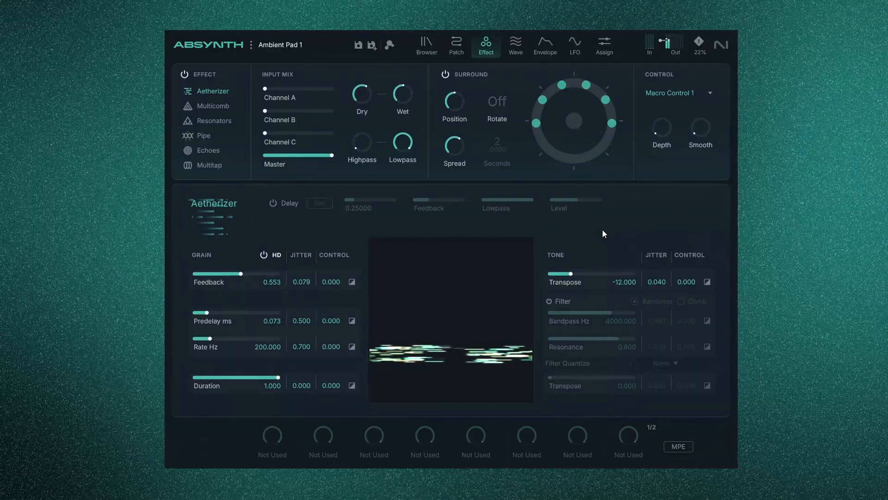
left_click_drag(576, 274, 615, 277)
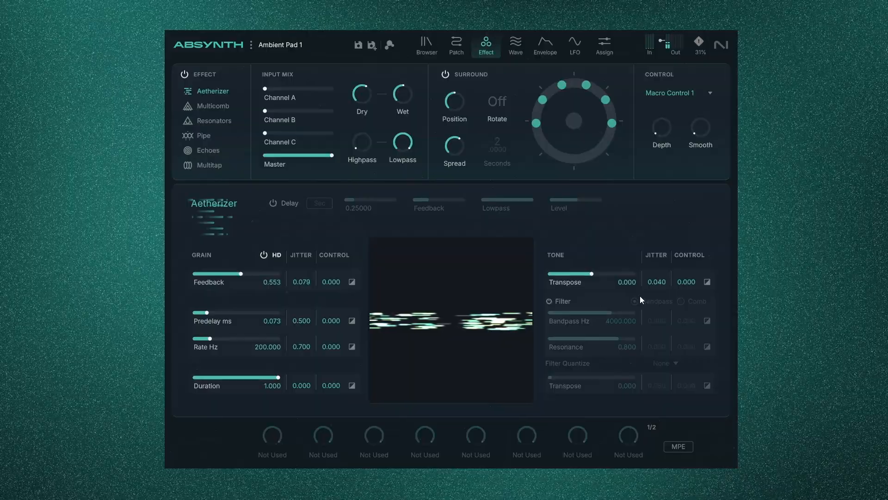
left_click_drag(594, 275, 634, 282)
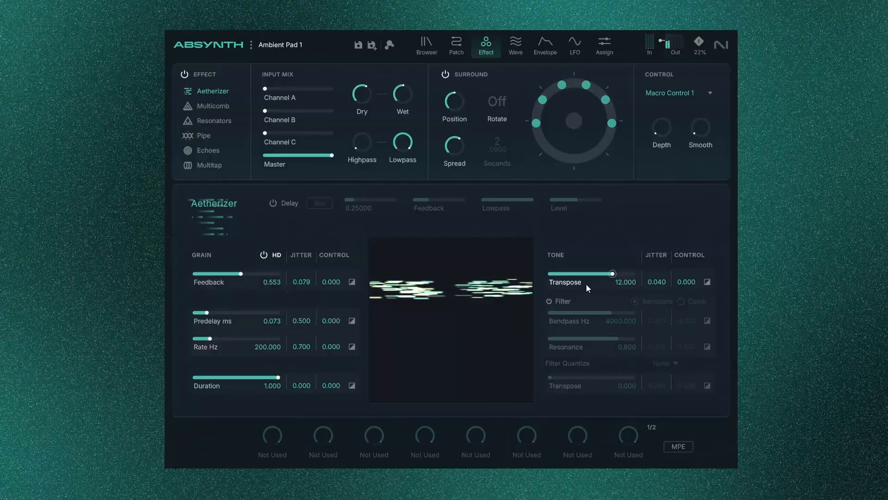
Lower the Aetherizer's tone transpose to -12.000
mouse_move(613, 273)
left_mouse_down()
mouse_move(532, 285)
mouse_move(548, 281)
left_mouse_up()
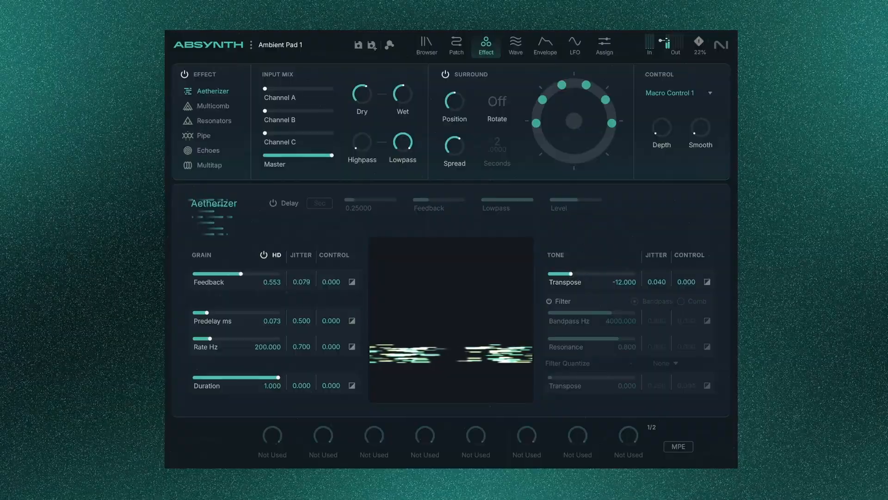
Compare the Multicomb effect with the Aetherizer and inspect the Aetherizer's input mix levels for channels A, B and C
left_click(221, 107)
left_click(224, 93)
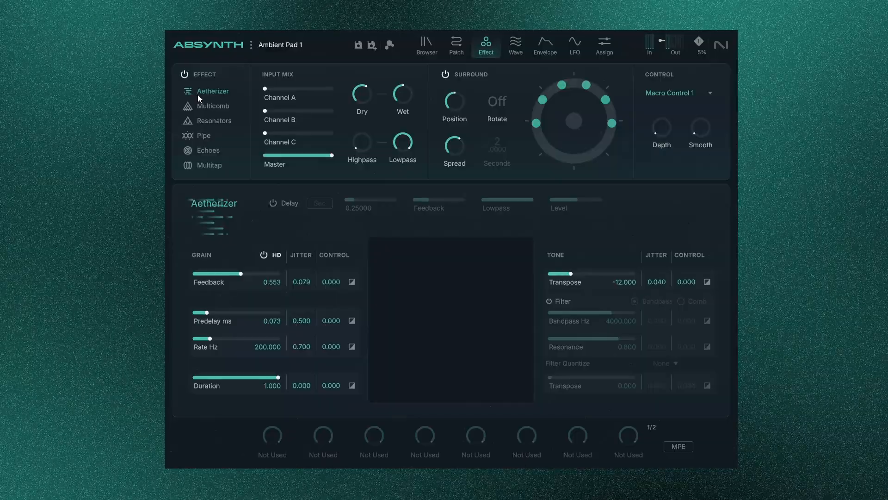
mouse_move(265, 133)
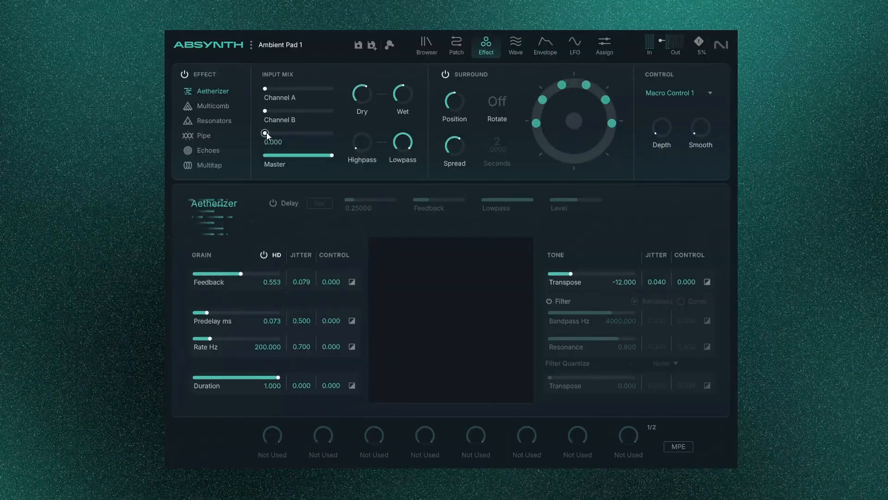
mouse_move(284, 163)
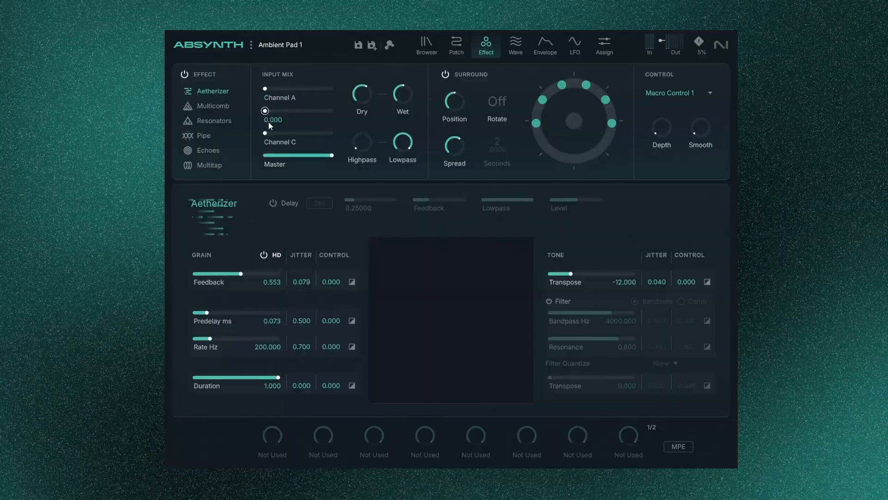
mouse_move(274, 94)
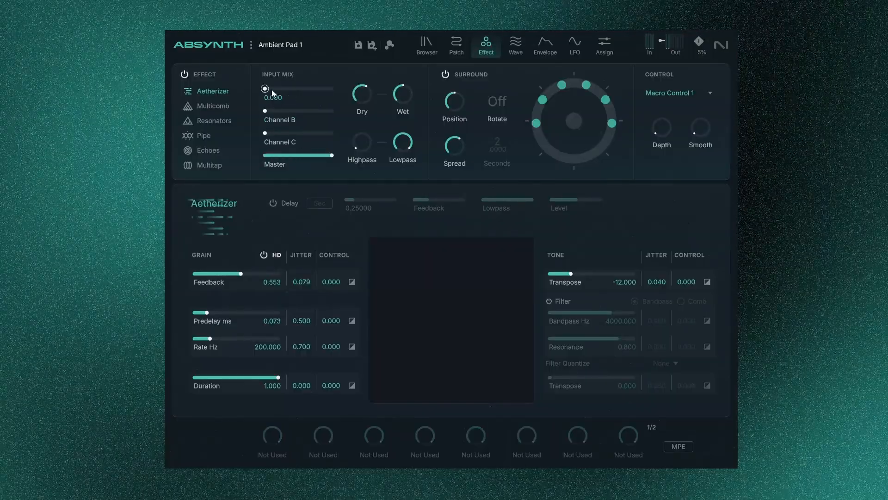
Look through the Multicomb, Resonators, Pipe and Echoes effects, leaving the Echoes settings shown
left_click(217, 109)
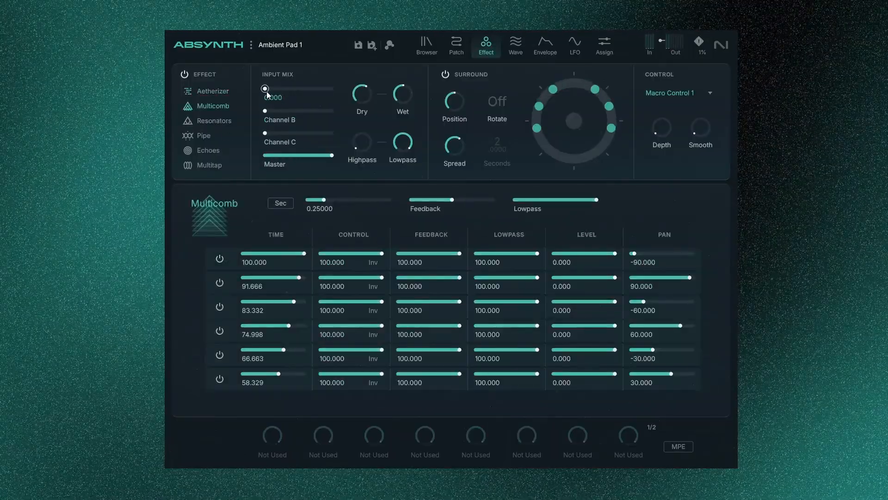
mouse_move(304, 112)
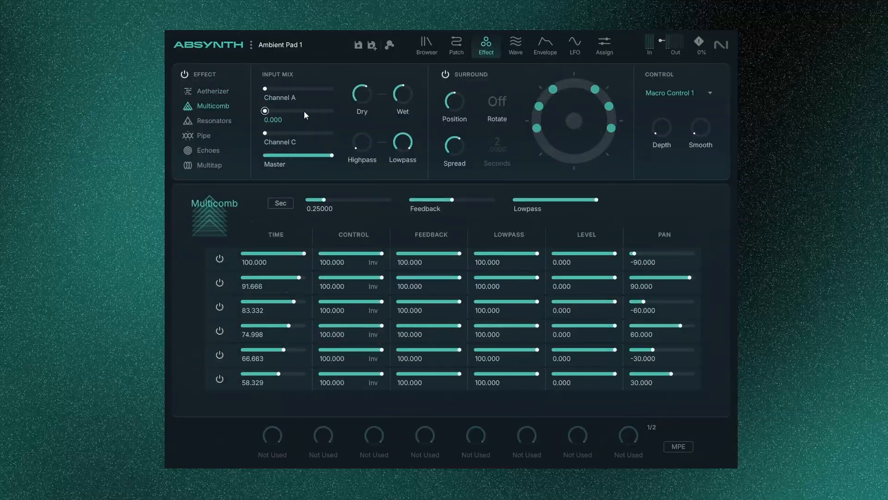
left_click(218, 122)
left_click(204, 138)
left_click(206, 148)
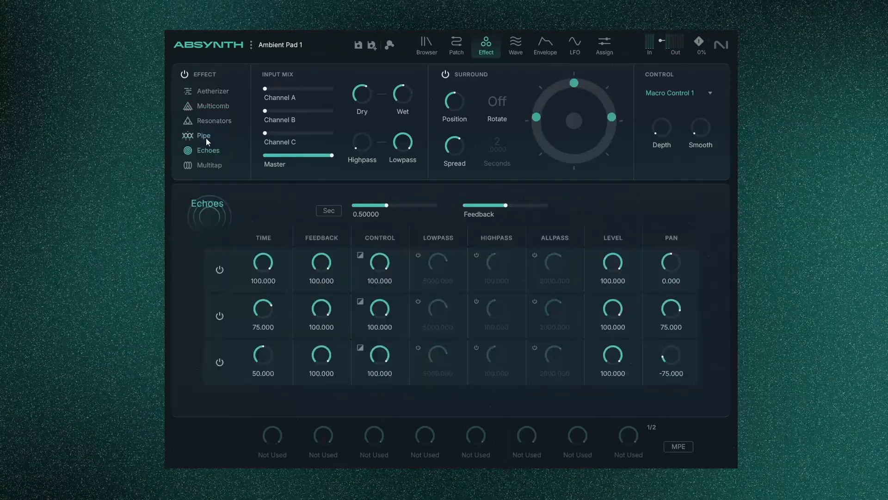
left_click(207, 138)
left_click(208, 151)
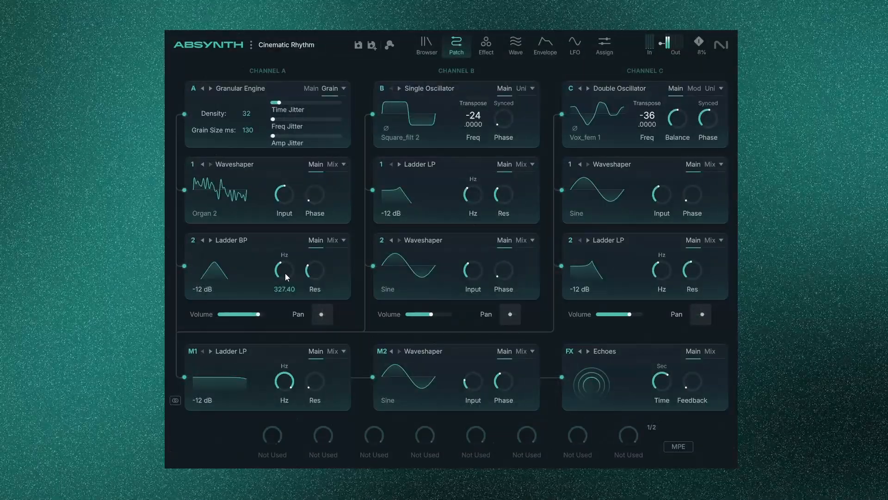
Lower the frequency of channel A's Ladder BP filter to 287.50 Hz and show the Granular Engine's main settings
mouse_move(288, 272)
left_mouse_down()
mouse_move(293, 199)
mouse_move(282, 279)
left_mouse_up()
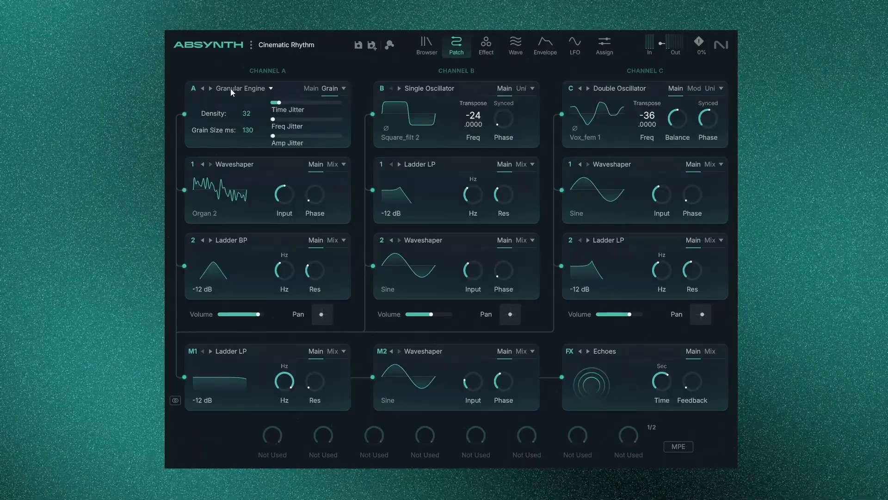
left_click(311, 89)
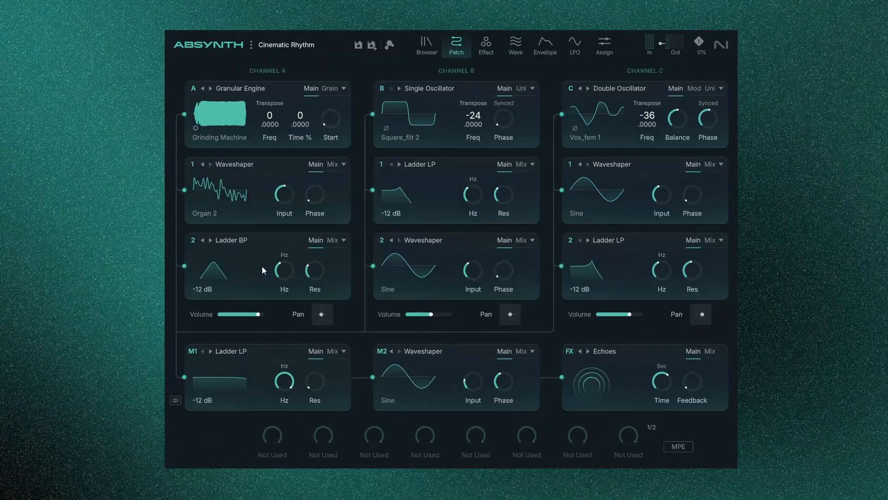
Sweep the frequency of channel A's Ladder BP filter to 316.93 Hz and readjust it while auditioning the rhythm
mouse_move(285, 273)
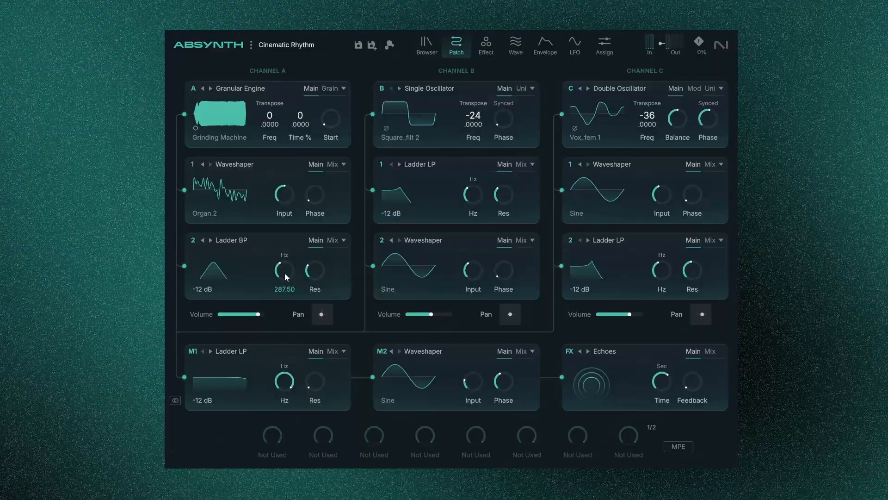
mouse_move(285, 270)
left_mouse_down()
mouse_move(282, 213)
mouse_move(296, 271)
left_mouse_up()
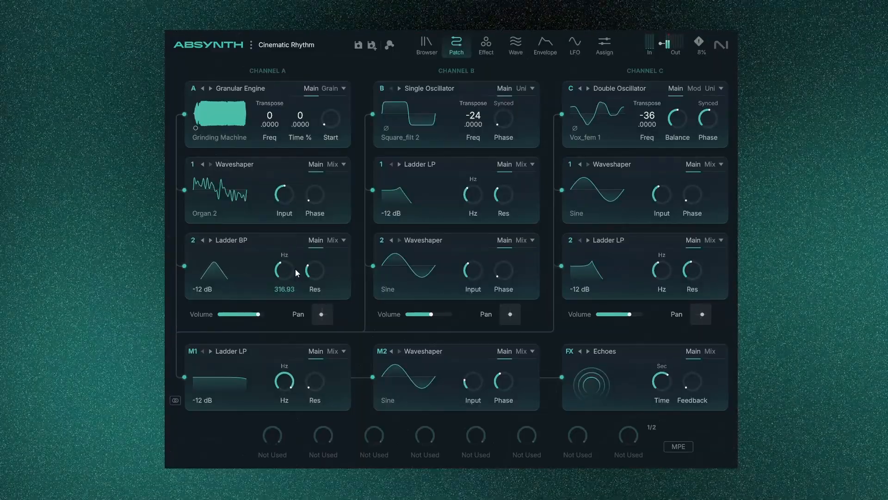
mouse_move(278, 280)
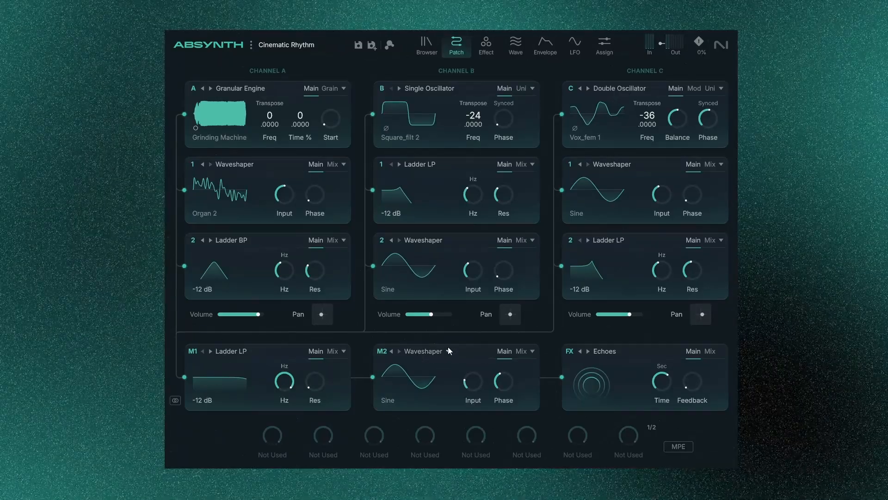
mouse_move(618, 313)
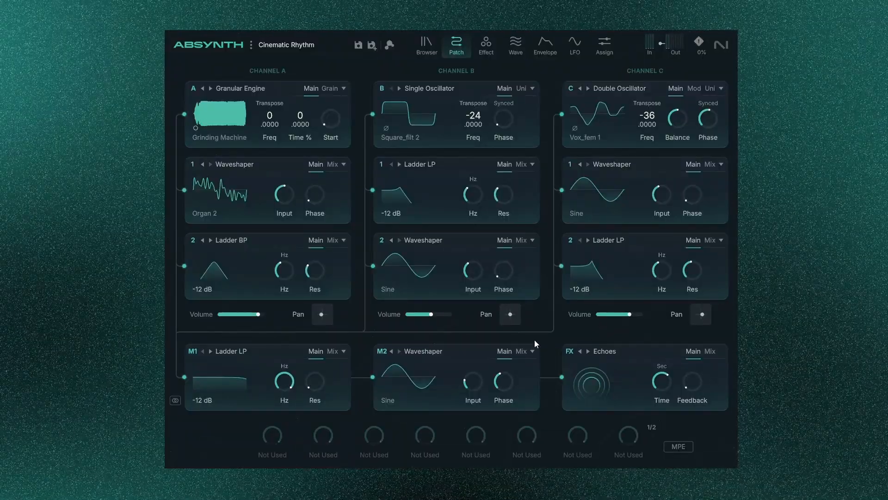
mouse_move(294, 274)
left_mouse_down()
mouse_move(285, 262)
mouse_move(294, 231)
mouse_move(295, 288)
mouse_move(296, 205)
mouse_move(281, 285)
mouse_move(282, 271)
left_mouse_up()
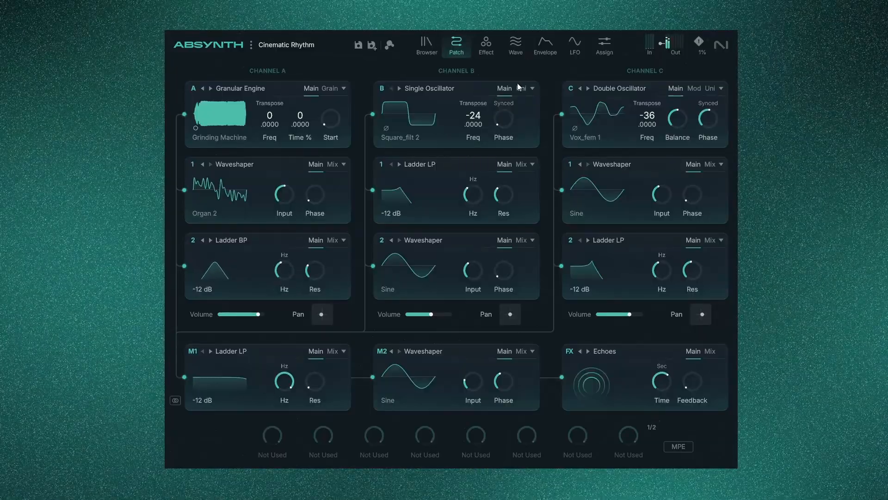
Show the preset's envelopes and examine the filter frequency envelopes from Filter A1 Freq through Filter C2 Freq
left_click(540, 46)
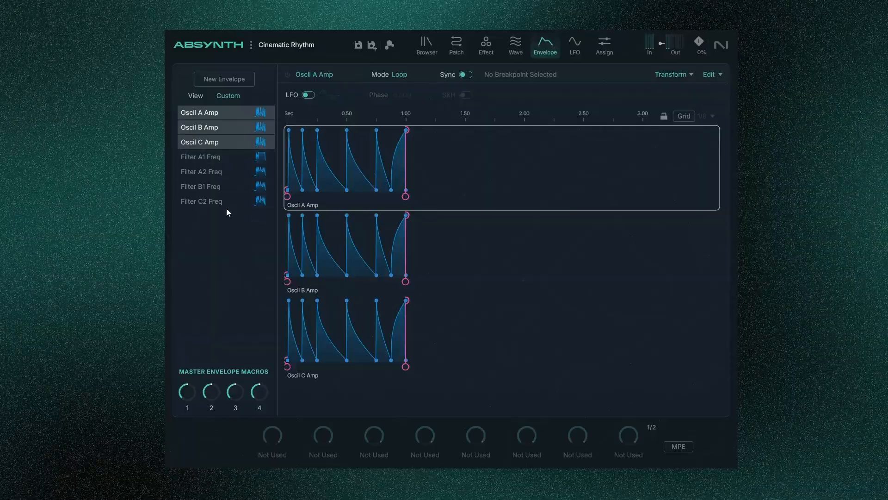
left_click(230, 158)
left_click(232, 171)
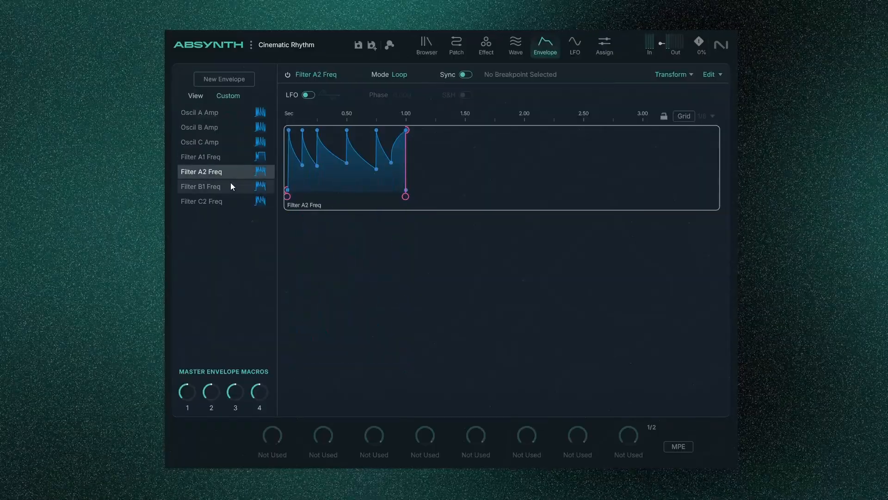
left_click(232, 186)
left_click(237, 201)
left_click(232, 188)
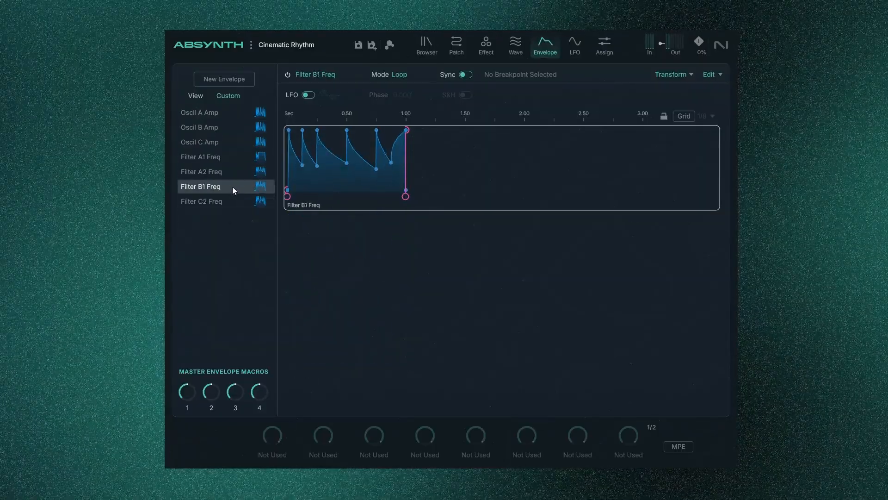
Examine the remaining envelopes back up to Oscil A Amp and view its mode options, keeping Loop
left_click(234, 171)
left_click(235, 157)
left_click(237, 142)
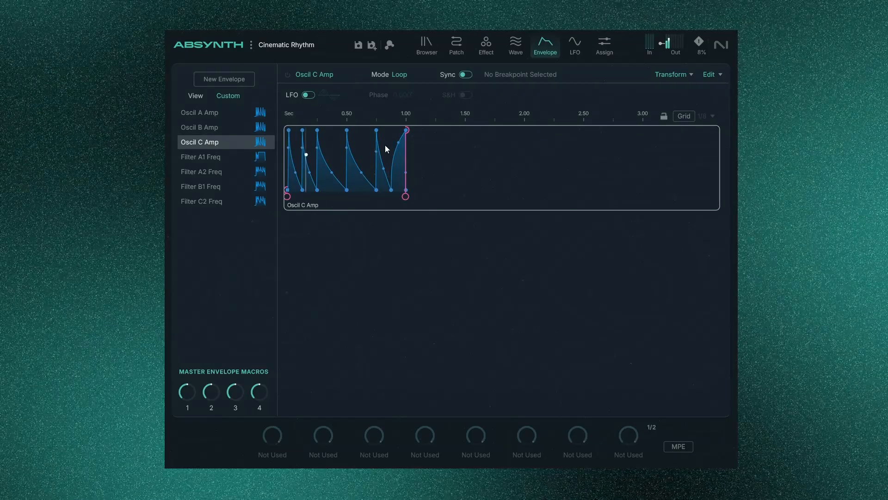
left_click(232, 126)
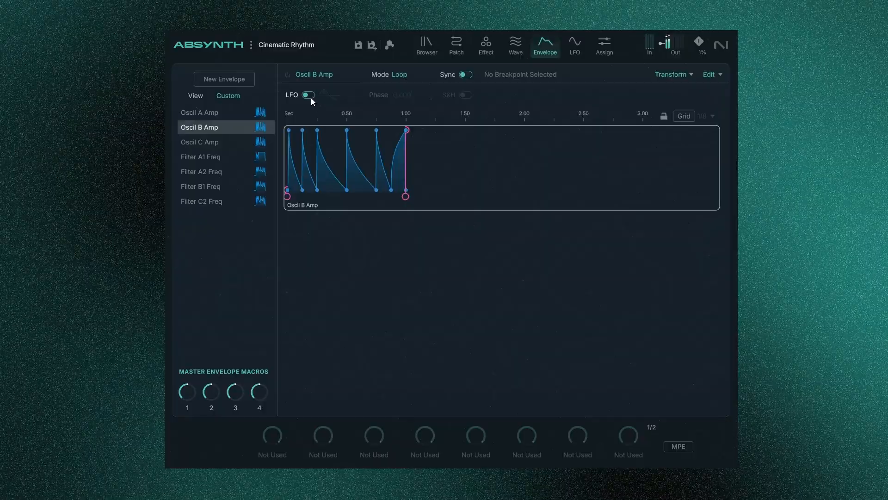
left_click(226, 112)
left_click(398, 74)
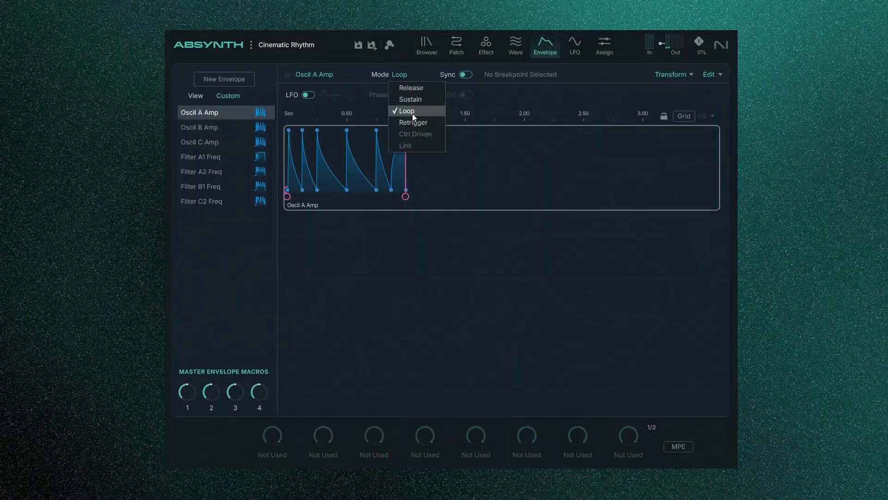
left_click(409, 69)
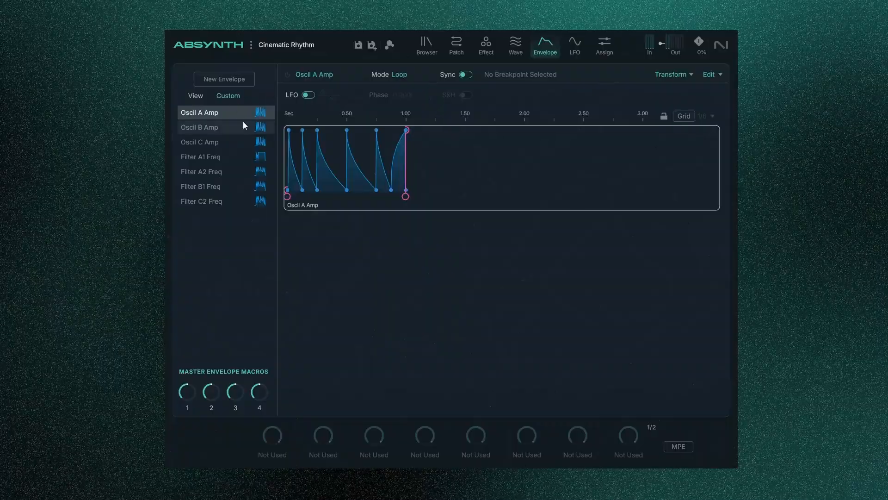
Turn on the envelope grid and try the 1/16 and 1/32 divisions before setting it to 1/8
left_click(684, 115)
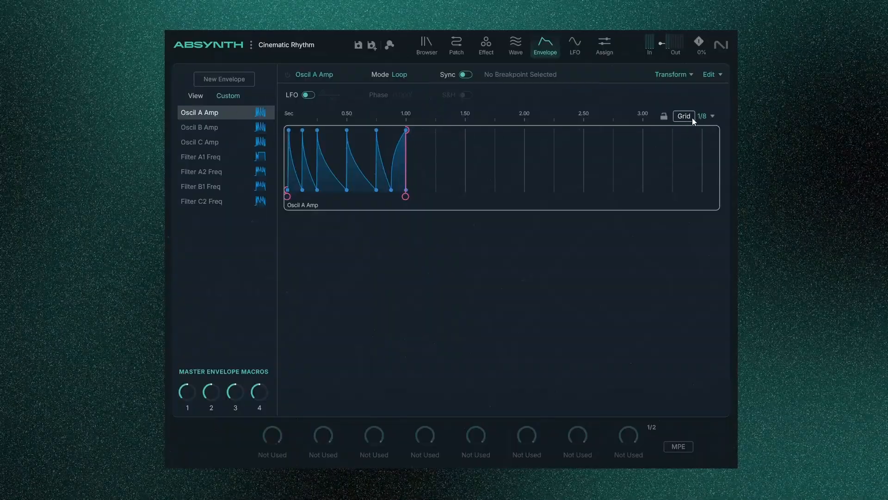
left_click(713, 116)
left_click(713, 139)
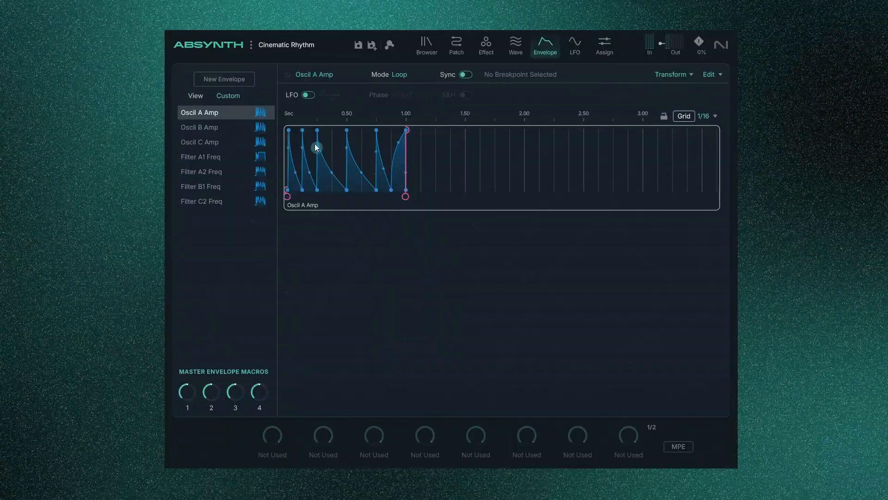
left_click(703, 116)
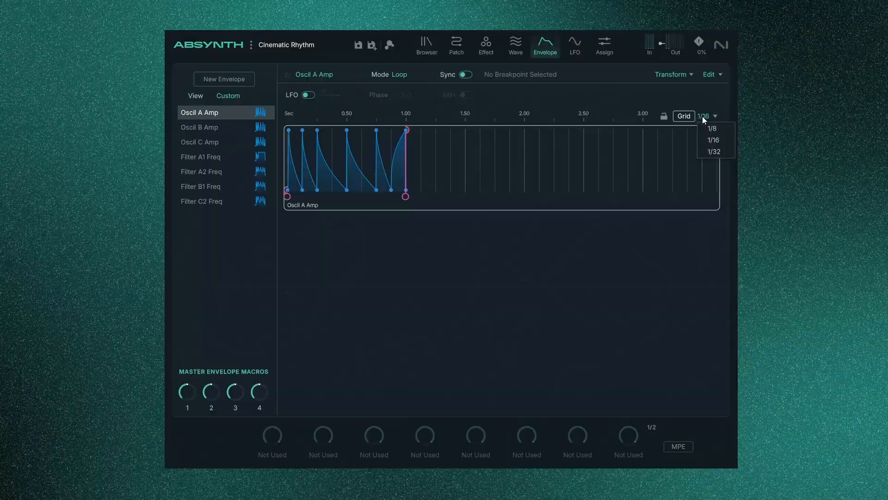
left_click(714, 151)
left_click(708, 116)
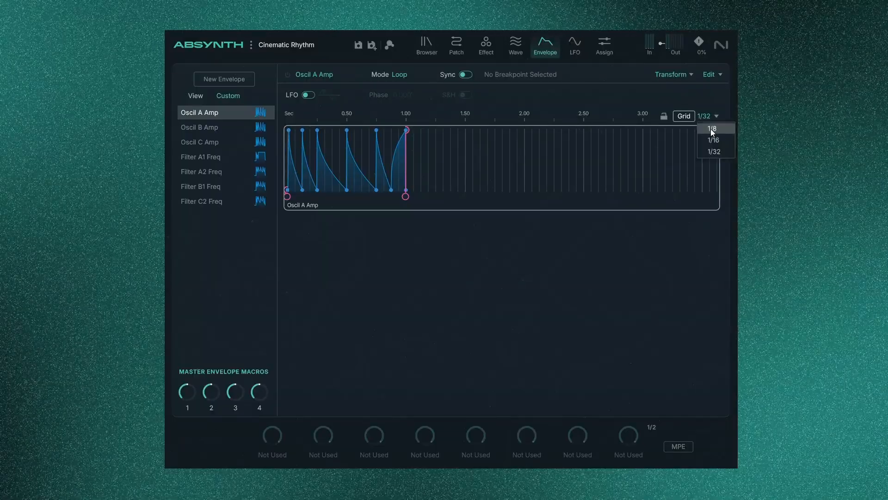
left_click(711, 129)
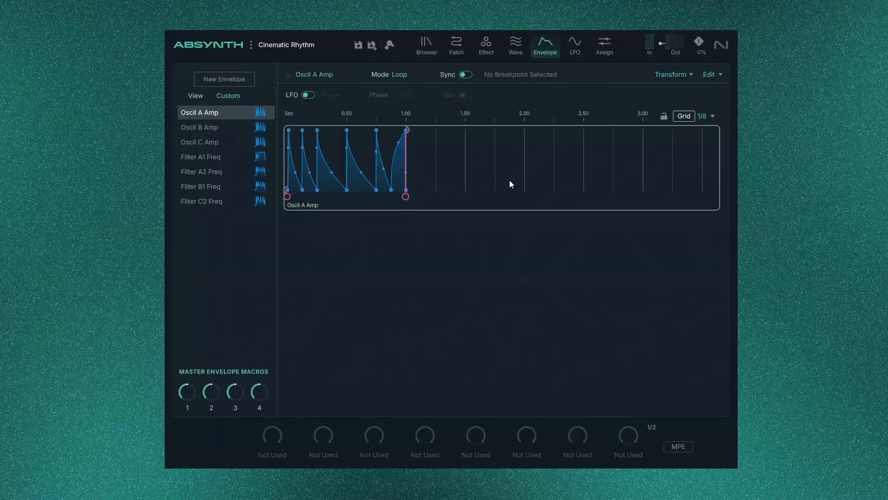
Compare the envelope shapes against the 1/8 grid, from Oscil B Amp down to Filter C2 Freq and back to Oscil A Amp
left_click(221, 133)
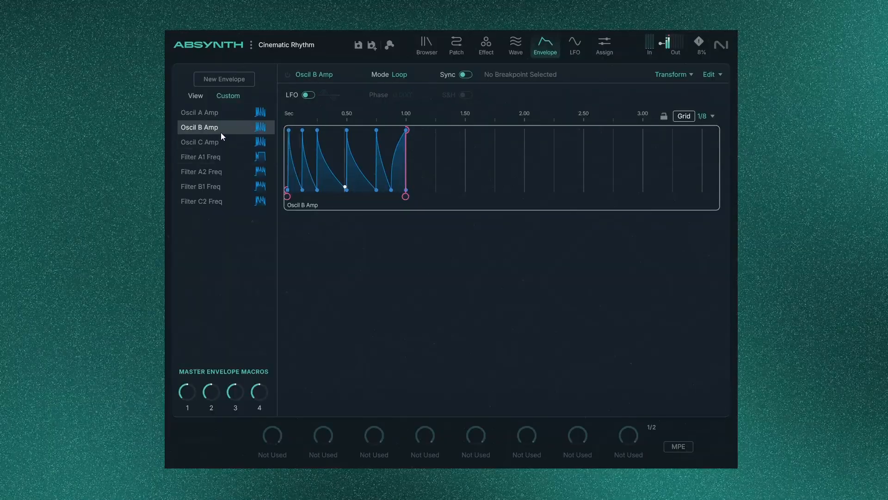
left_click(225, 152)
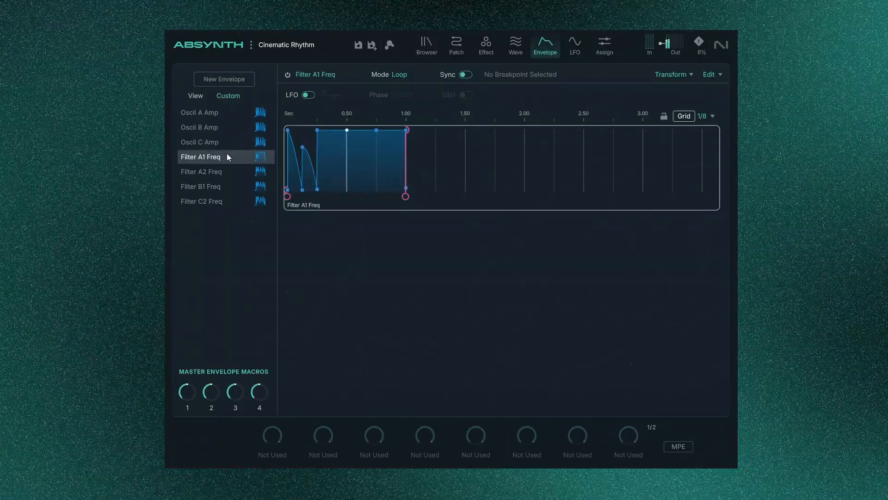
left_click(227, 171)
left_click(231, 186)
left_click(233, 197)
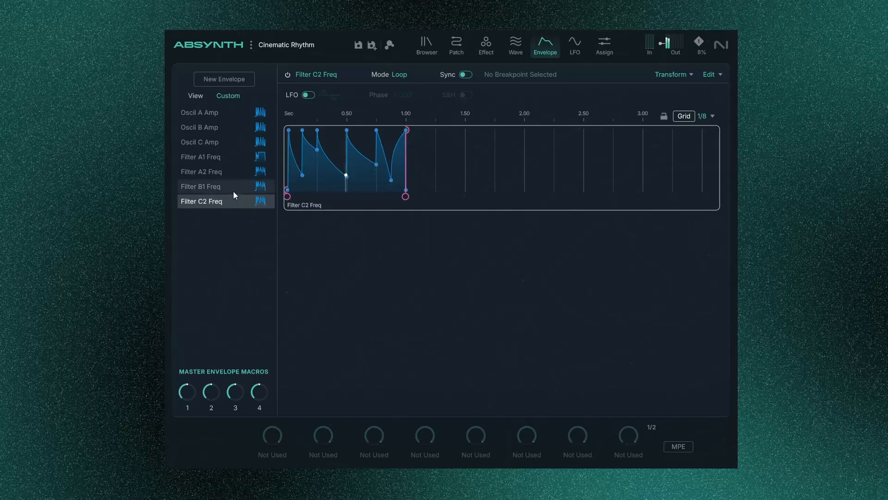
left_click(238, 187)
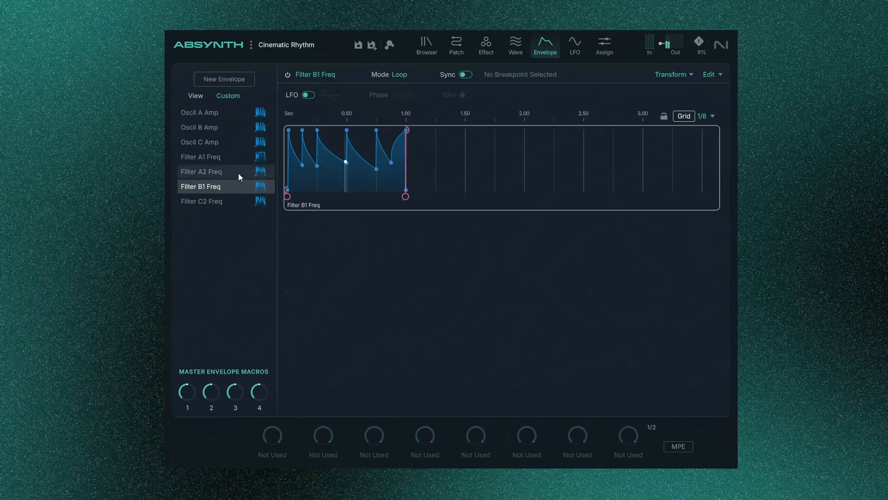
left_click(238, 173)
left_click(226, 158)
left_click(227, 143)
left_click(224, 127)
left_click(225, 116)
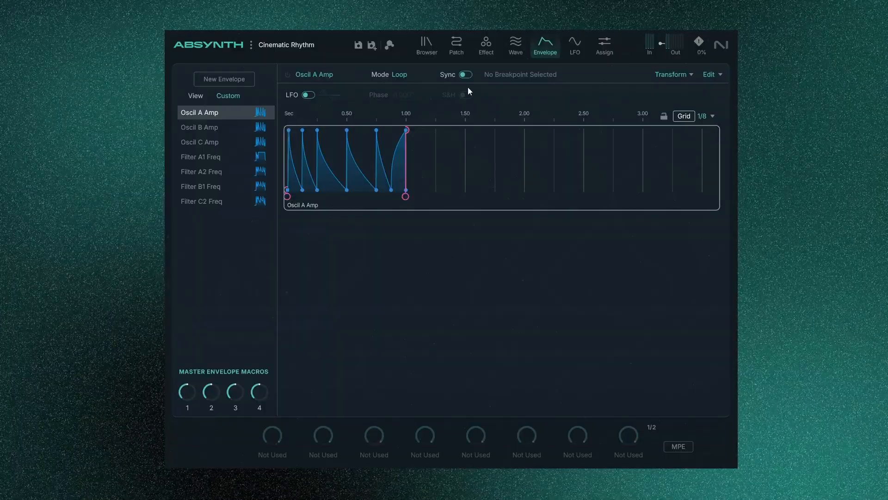
Return to the patch overview and sweep the frequency of channel A's Ladder BP filter
left_click(457, 43)
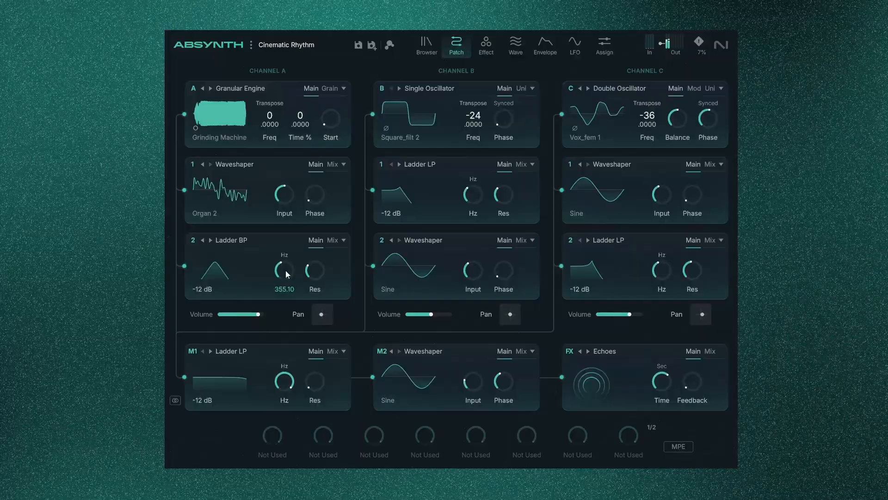
mouse_move(285, 270)
left_mouse_down()
mouse_move(299, 214)
mouse_move(296, 273)
left_mouse_up()
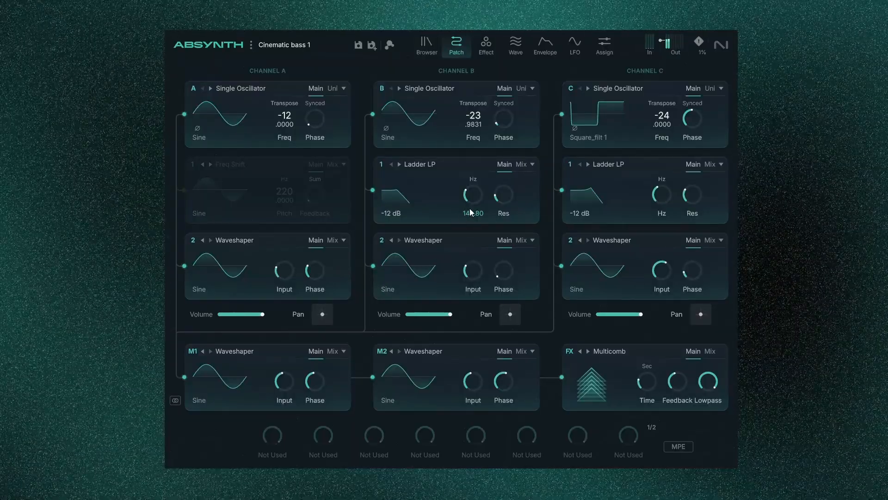
Raise channel B's Ladder LP cutoff to about 232 Hz and increase the Ladder LP cutoff on channel C
left_click_drag(471, 212, 471, 190)
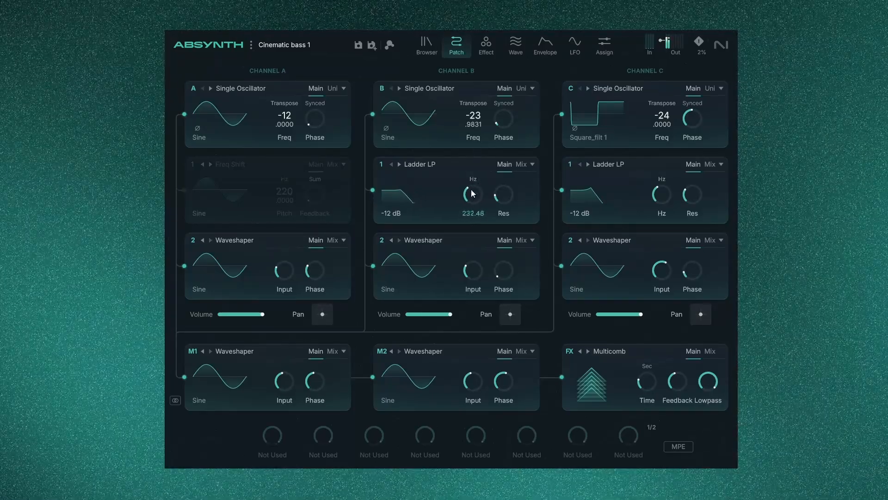
left_click_drag(654, 207, 645, 148)
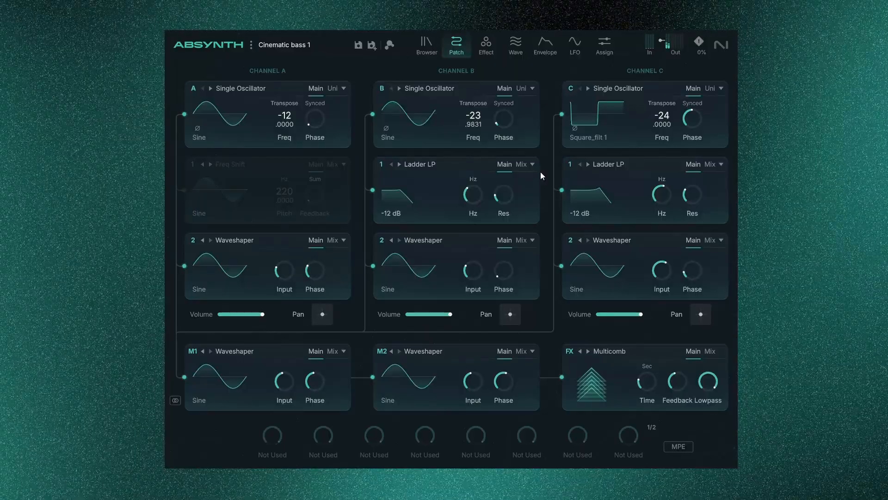
Examine the Cinematic bass 1 envelopes one by one, from Filter C1 Freq down to Insert M1 Out Gain
left_click(546, 43)
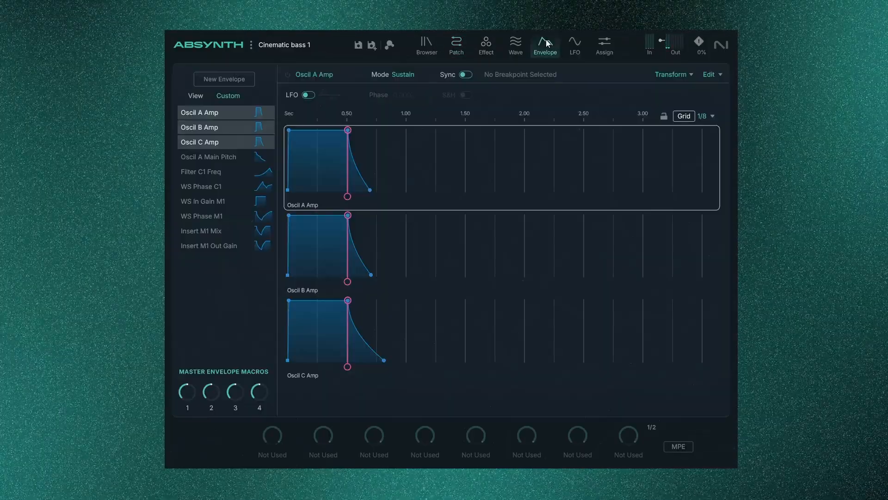
left_click(254, 173)
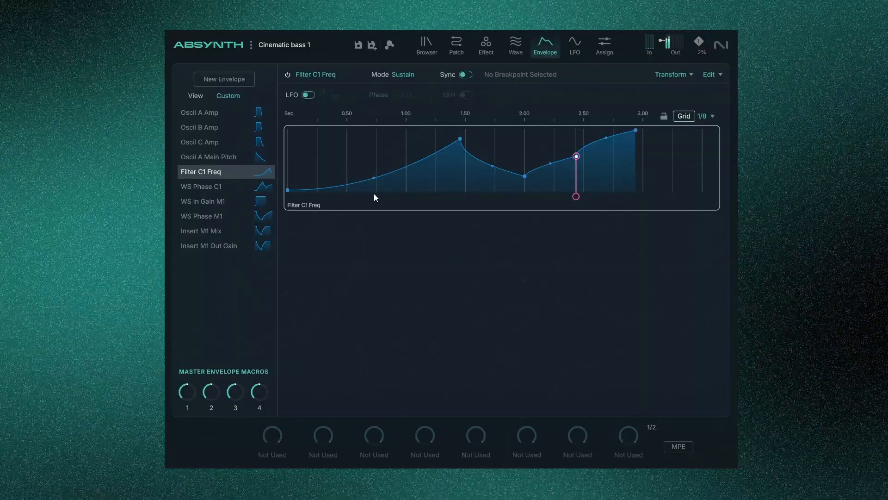
left_click(223, 191)
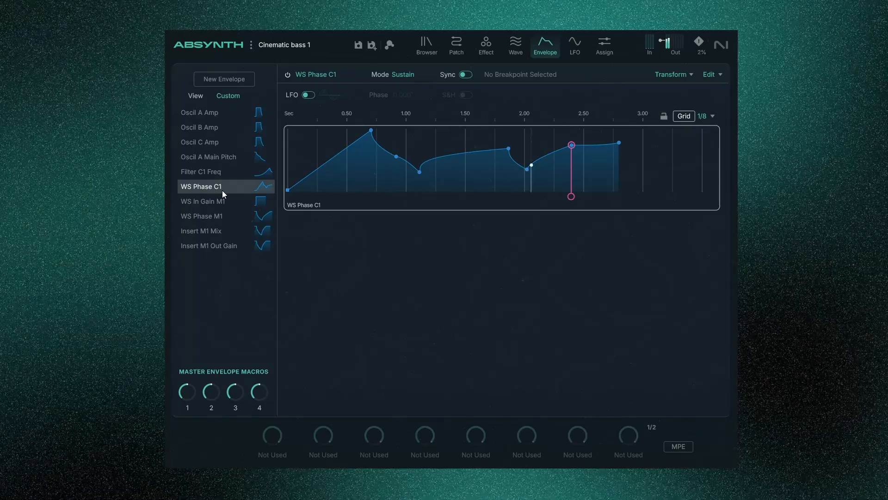
left_click(227, 206)
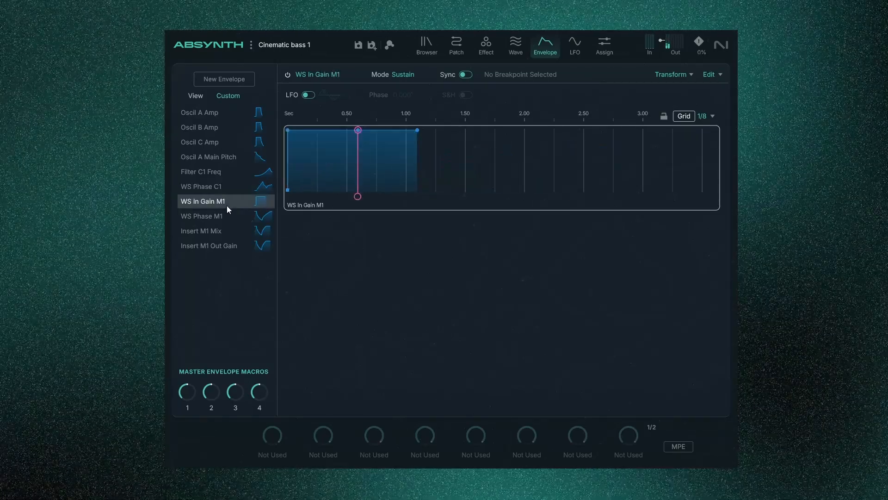
left_click(230, 217)
left_click(231, 230)
left_click(234, 245)
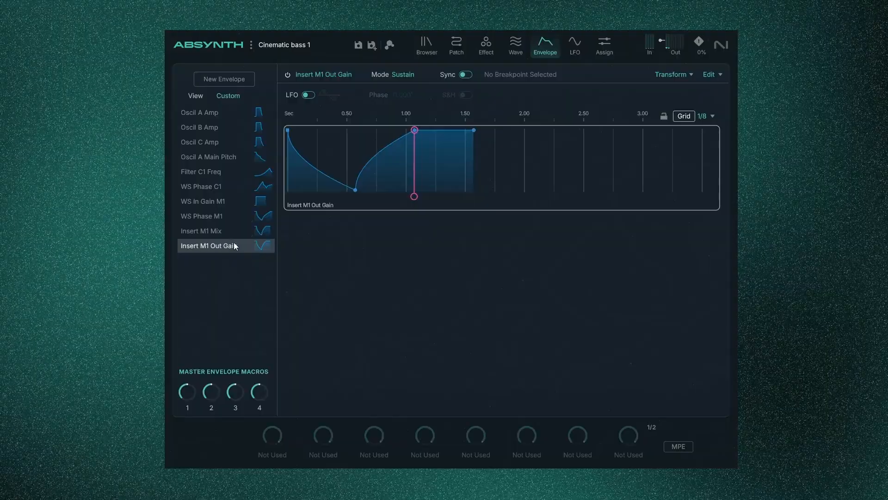
Review the envelopes back up from WS Phase M1 to Oscil B Amp and return to Filter C1 Freq
left_click(228, 216)
left_click(226, 203)
left_click(226, 186)
left_click(229, 171)
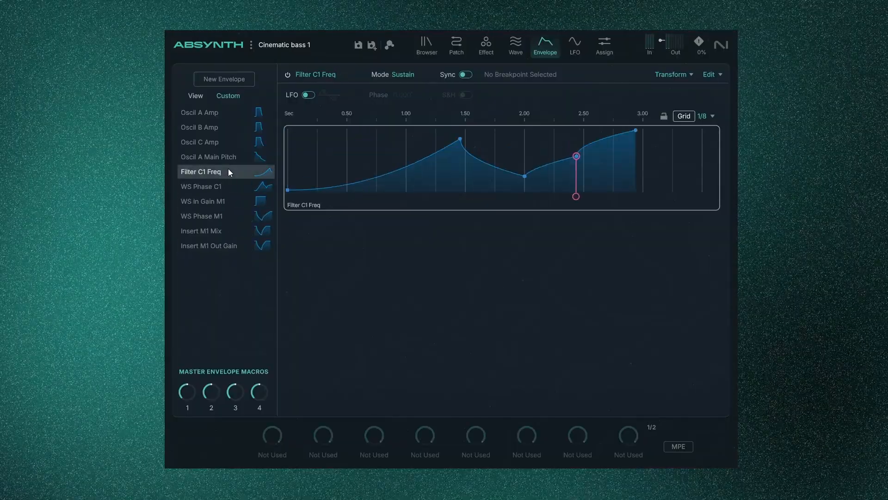
left_click(230, 157)
left_click(234, 142)
left_click(240, 127)
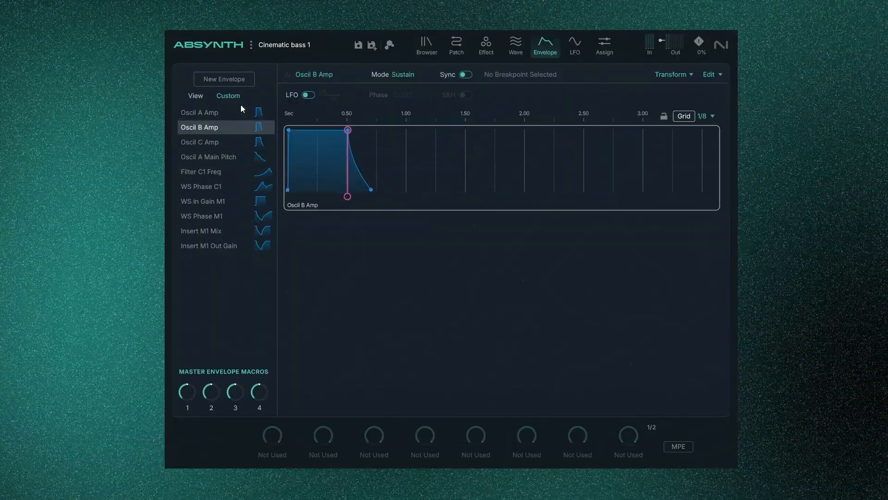
left_click(242, 172)
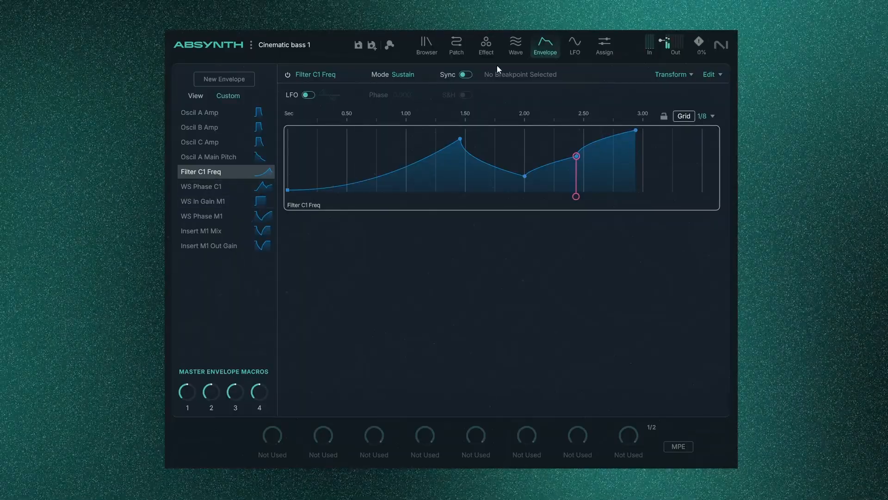
Survey the preset's patch overview, Multicomb effect settings, Filter C1 Freq envelope and macro assignments
left_click(427, 48)
left_click(456, 46)
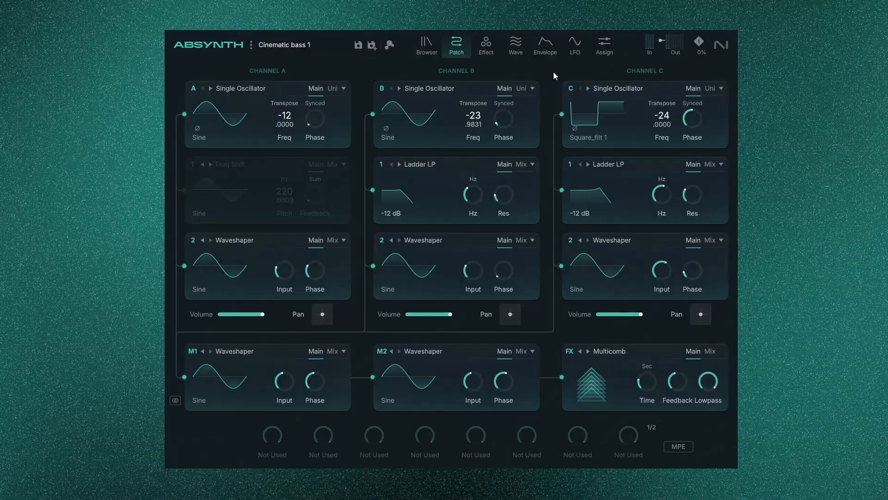
left_click(515, 45)
left_click(488, 44)
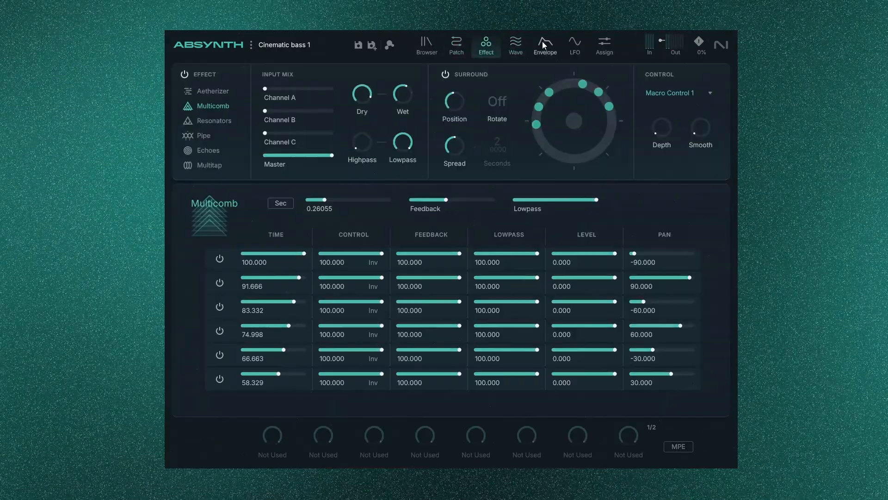
left_click(543, 41)
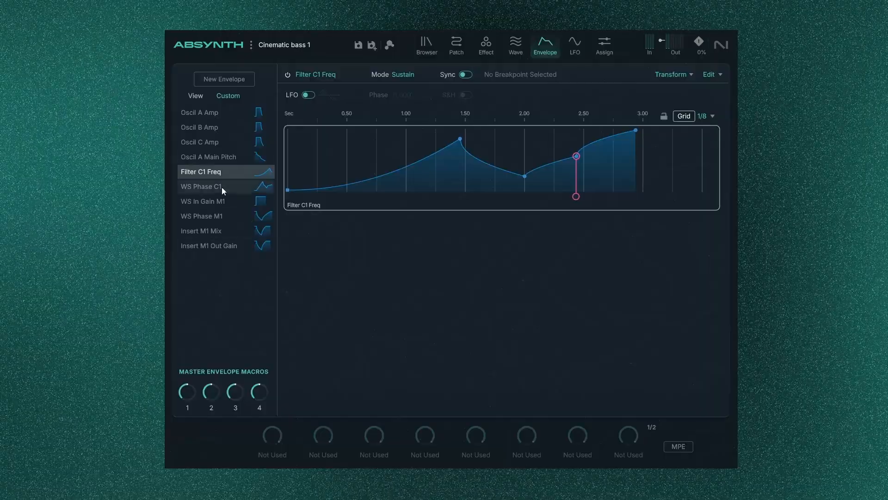
left_click(456, 44)
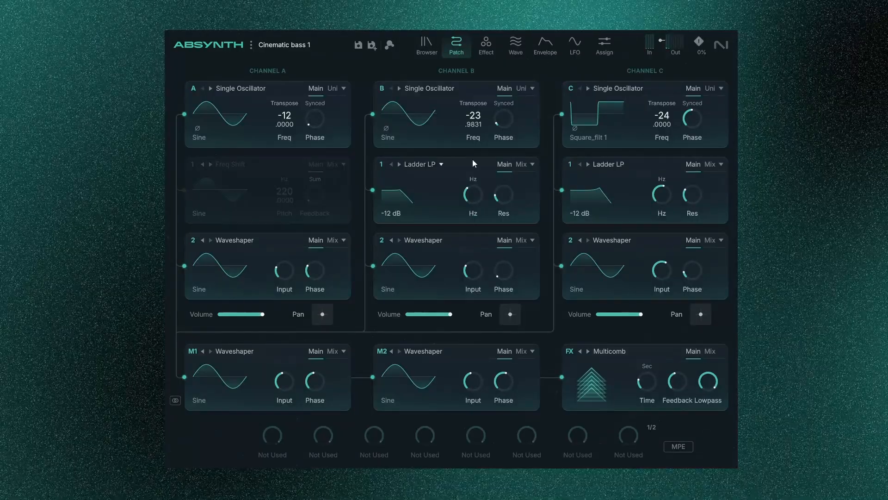
left_click(599, 47)
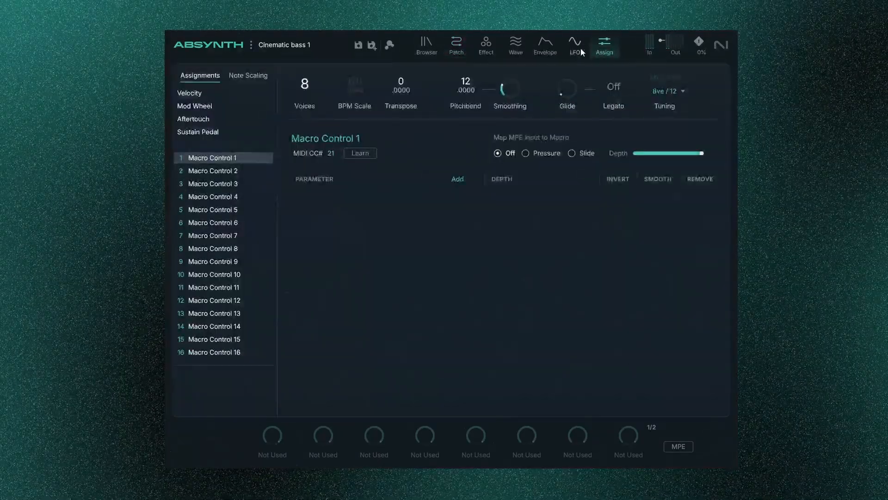
Return to the envelopes and inspect WS Phase C1 through Insert M1 Out Gain, ending on Oscil A Amp
left_click(548, 45)
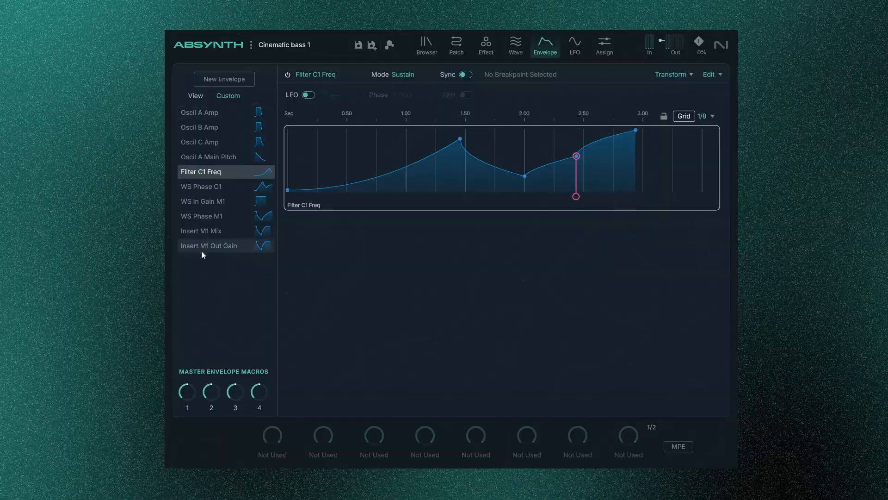
left_click(206, 189)
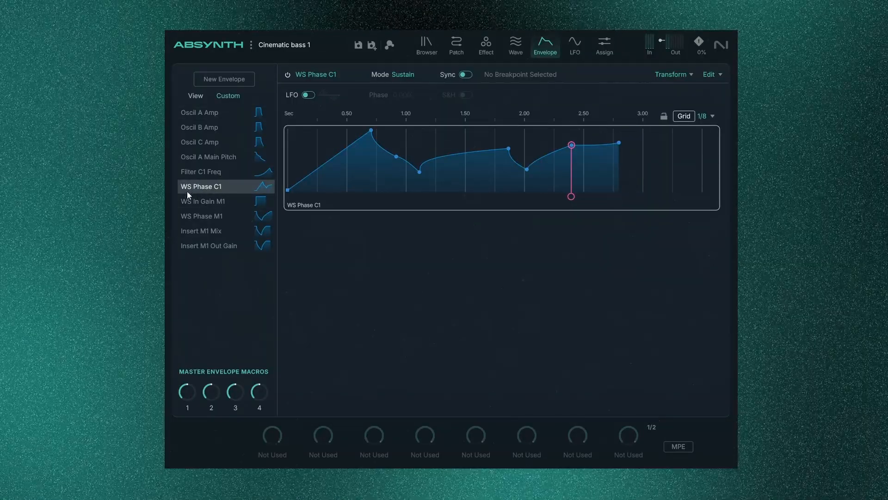
left_click(193, 202)
left_click(194, 216)
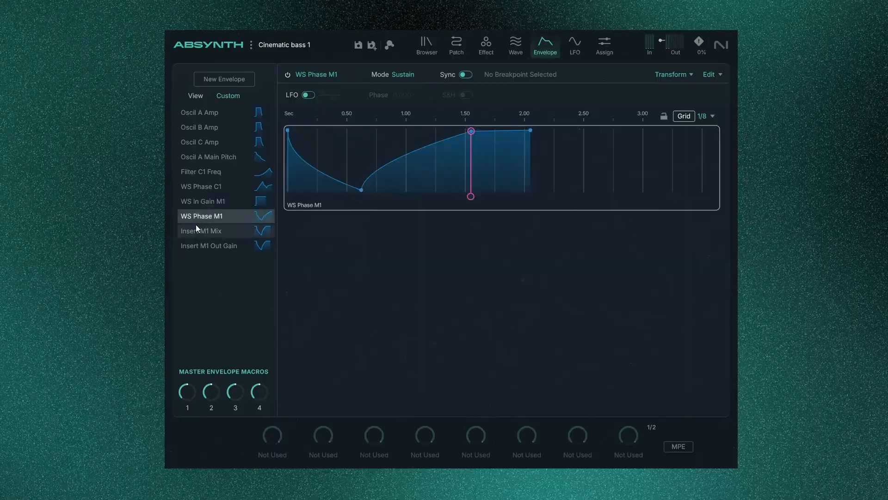
left_click(198, 232)
left_click(212, 247)
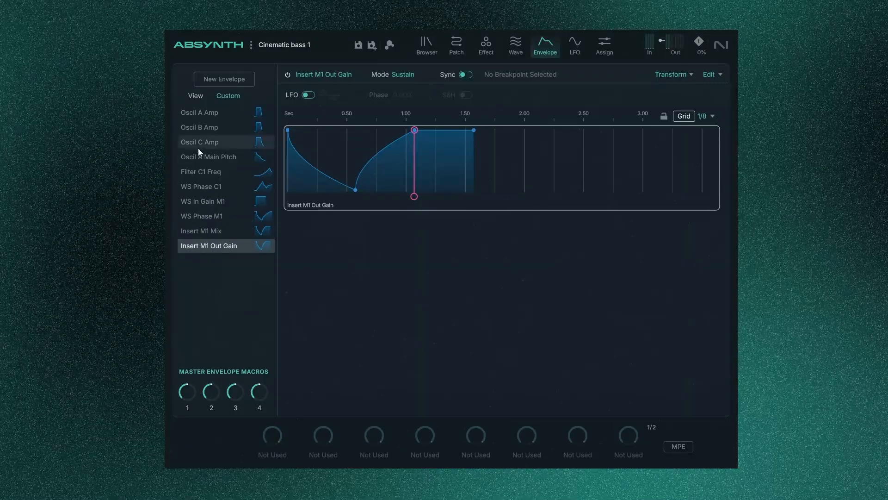
left_click(203, 113)
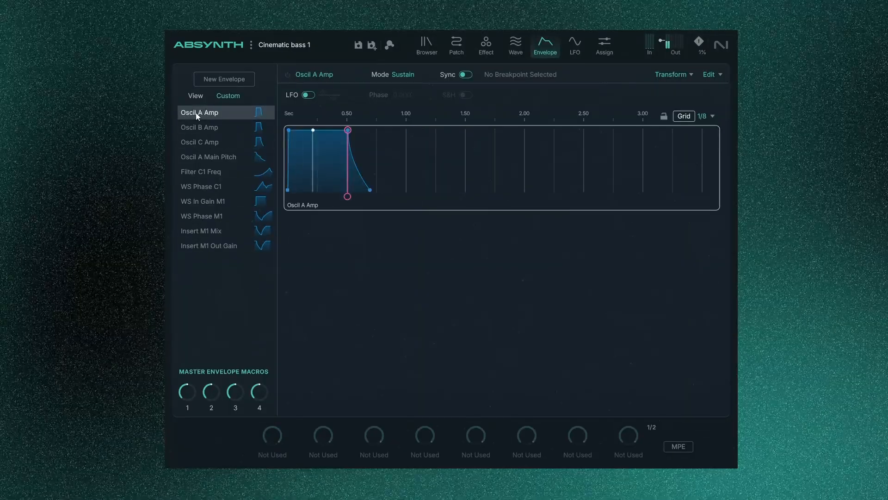
Show the patch overview of Ambient pad 2 and view channel A's sound source types, keeping Sample Engine
left_click(463, 45)
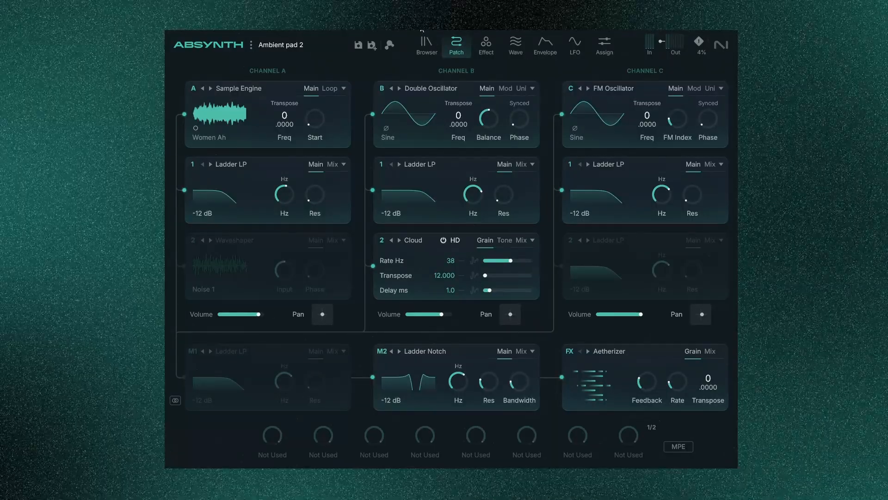
left_click(238, 89)
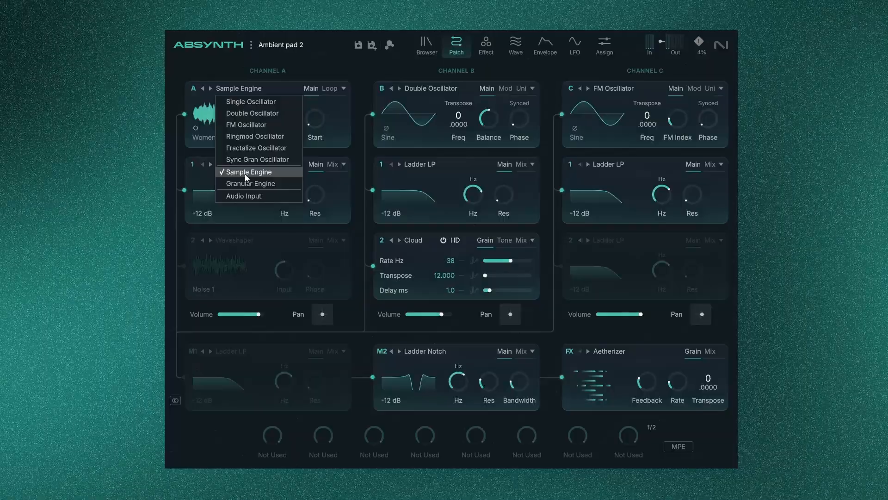
left_click(191, 147)
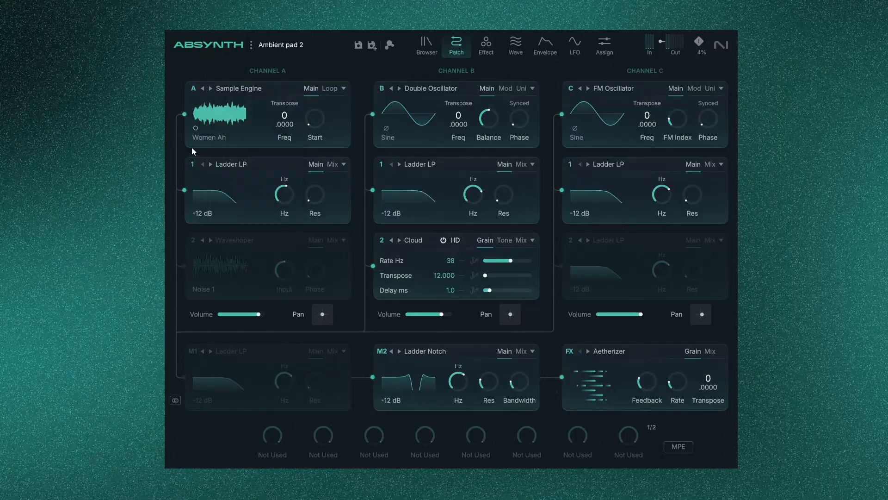
Set channel A's Women Ah sample loop in Loop Edit mode to run from 36707 to 96424
left_click(331, 89)
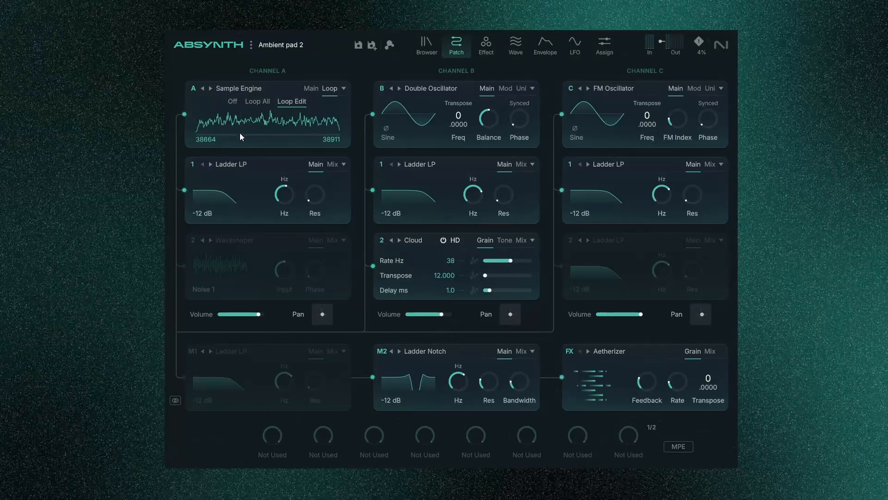
left_click_drag(242, 124, 307, 126)
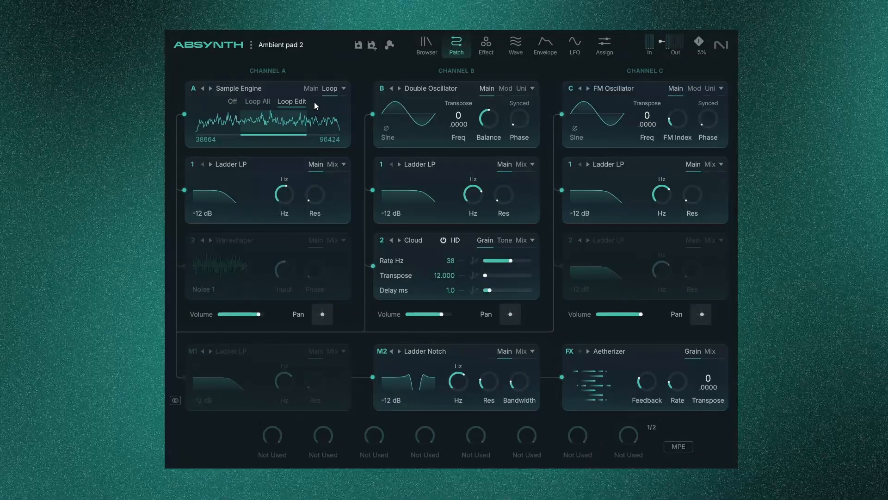
left_click(255, 102)
left_click(291, 101)
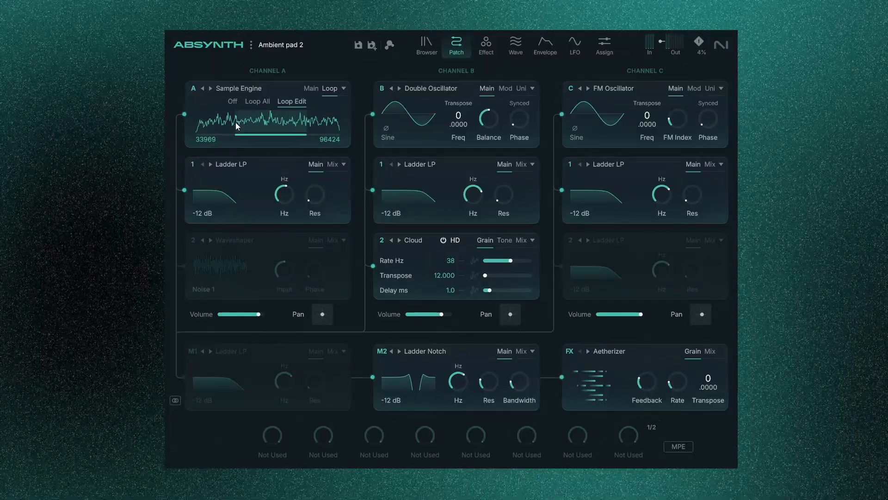
left_click_drag(242, 124, 240, 125)
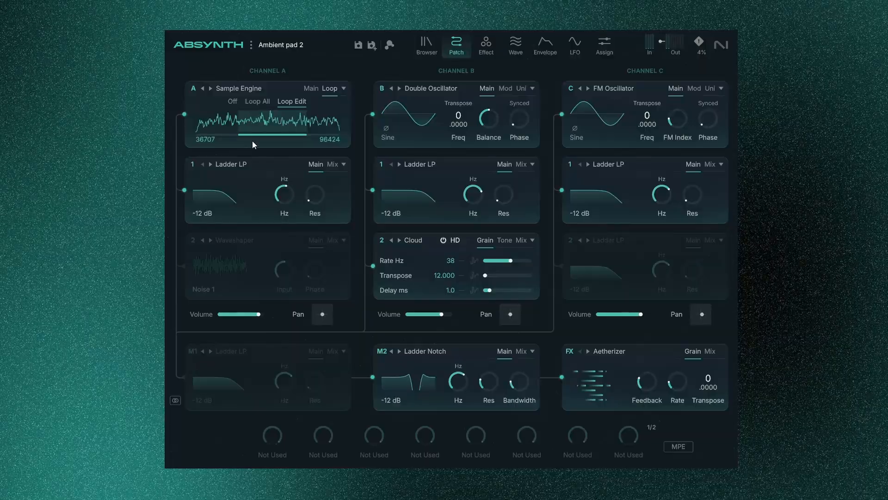
Switch channels B and C off to audition channel A alone, and turn both back on
left_click(373, 115)
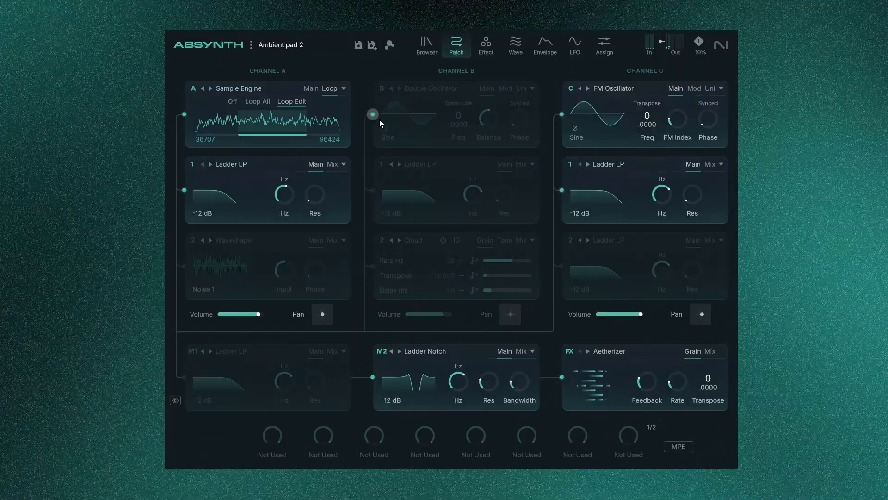
left_click(564, 116)
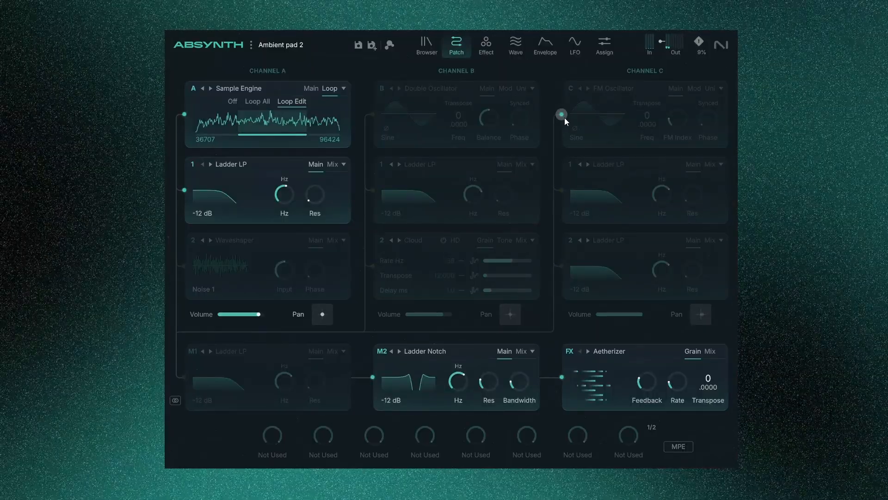
left_click(564, 117)
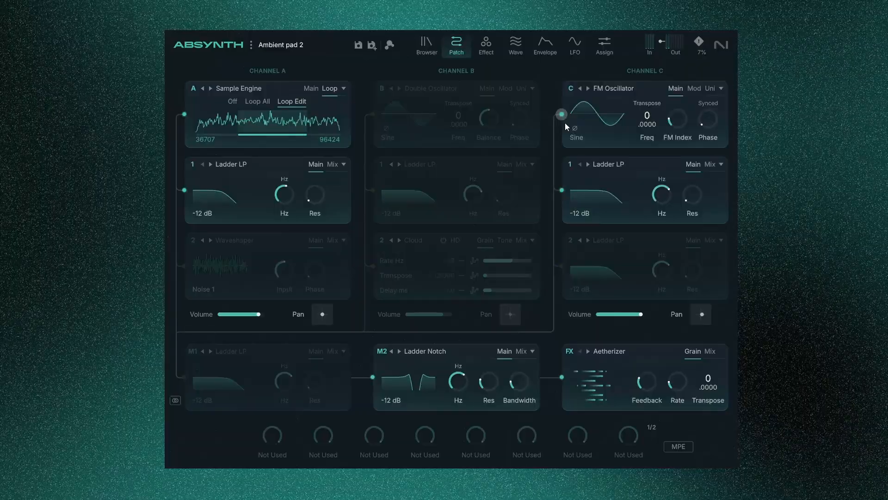
left_click(374, 116)
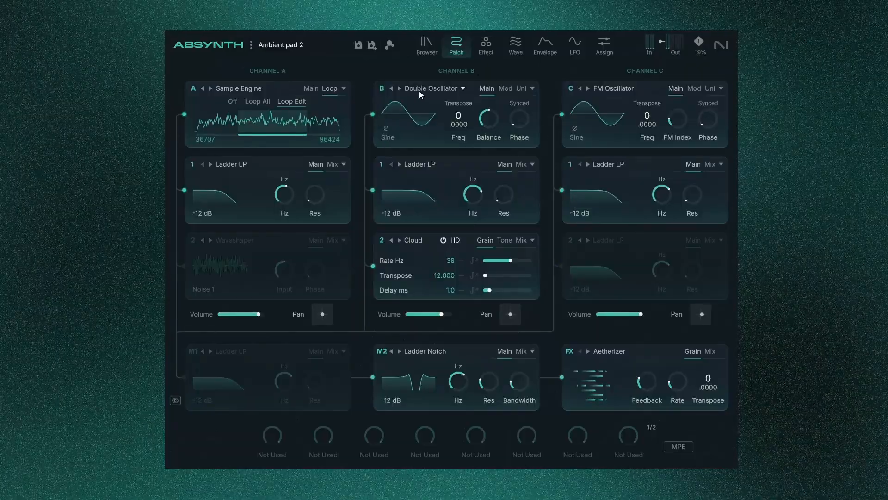
View channel B's oscillator types, keeping Double Oscillator, and inspect its modulator and unison settings before returning to the main ones
left_click(444, 90)
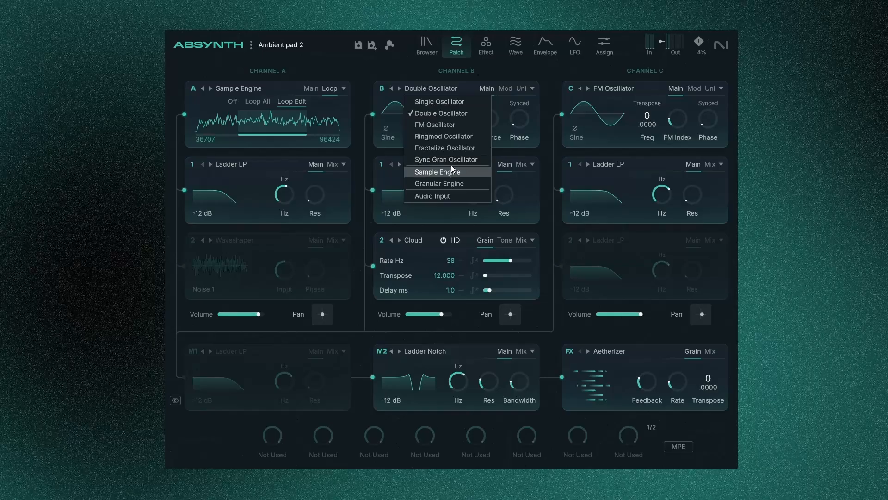
left_click(438, 92)
left_click(506, 88)
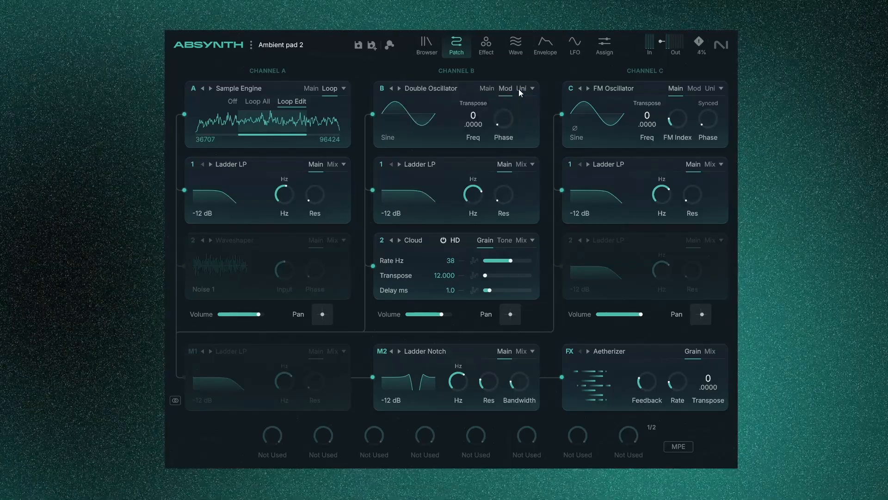
left_click(521, 89)
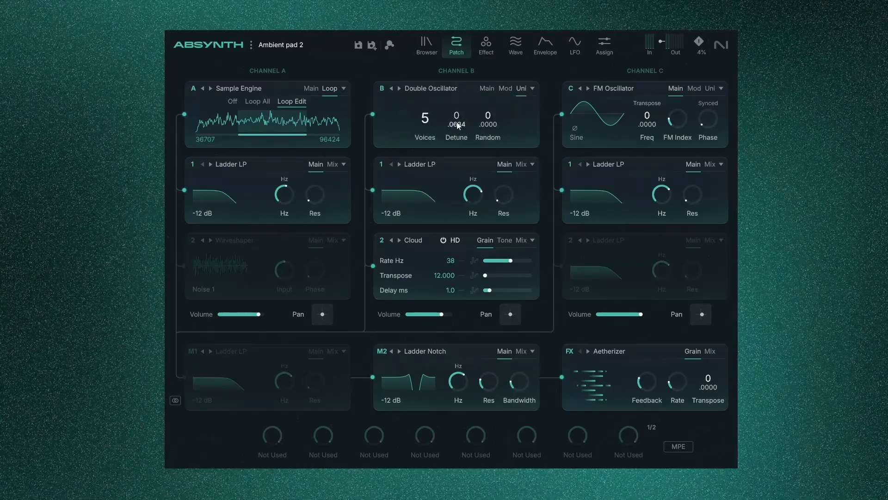
left_click(484, 89)
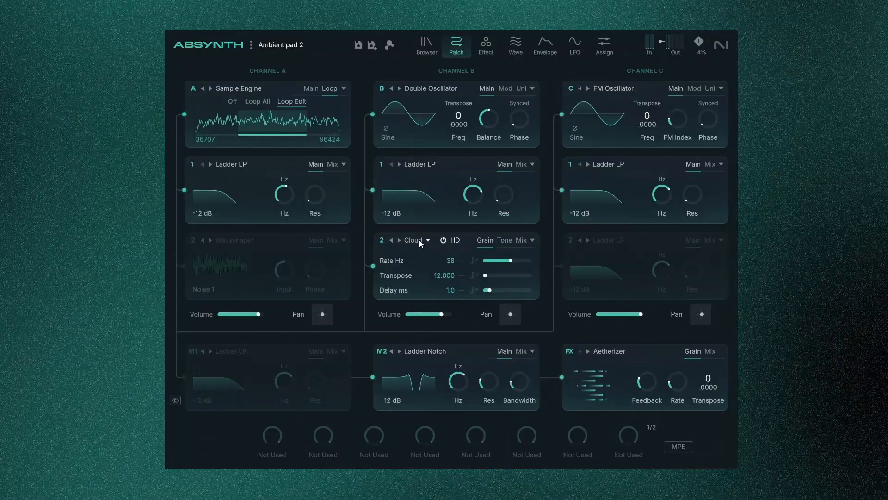
Check the tone settings of channel B's Cloud module, return to its grain settings, and switch channels C and A off to audition B alone
left_click(506, 240)
left_click(487, 241)
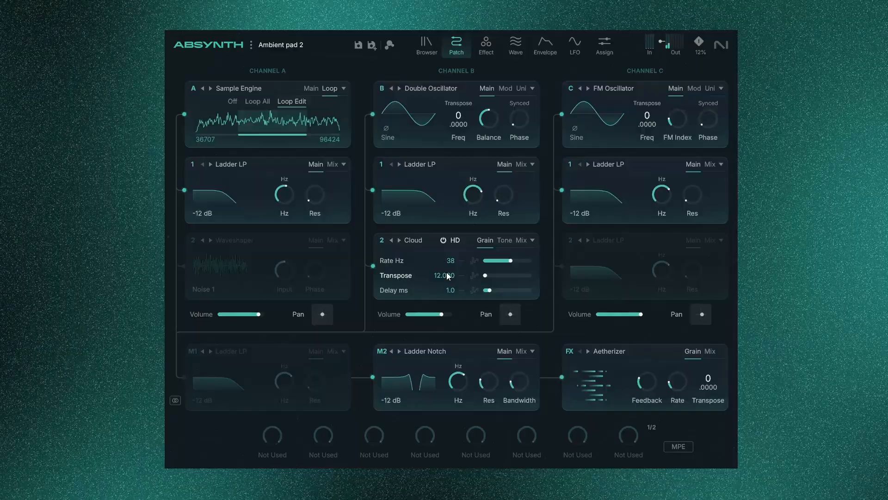
left_click(562, 114)
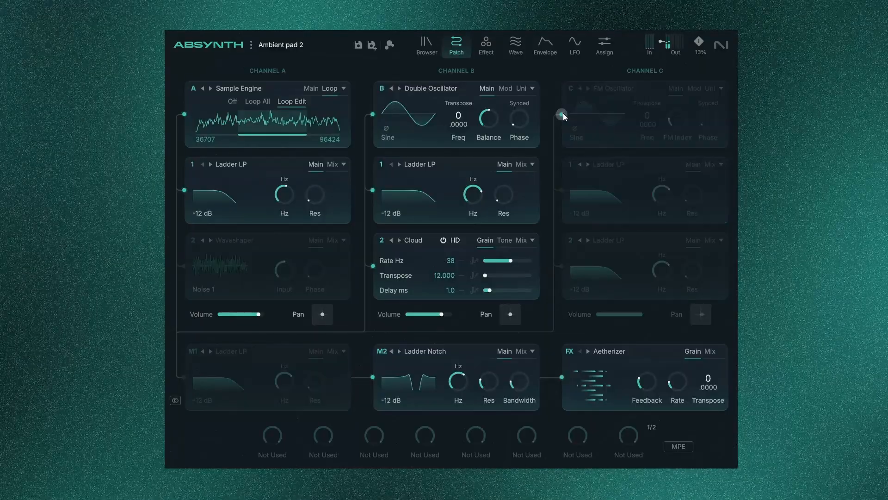
left_click(184, 114)
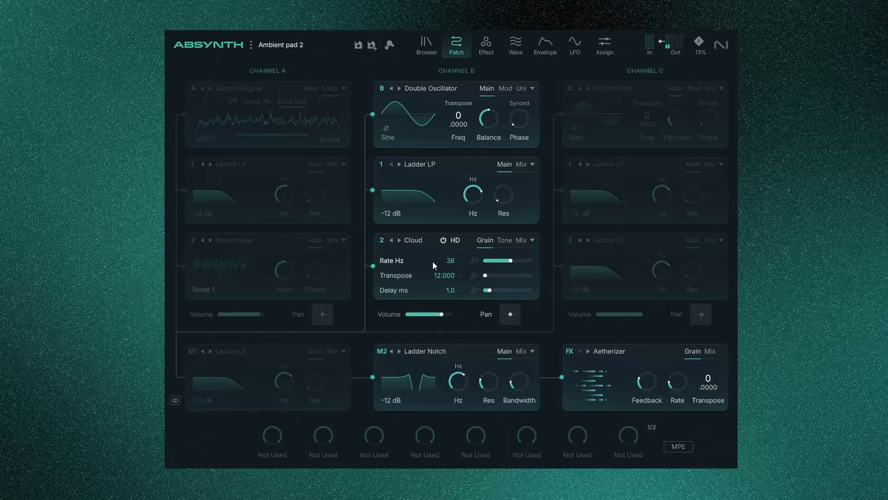
Try randomizing the Cloud module's transpose, and adjust its rate and delay randomization amounts while channel B plays alone
left_click(501, 275)
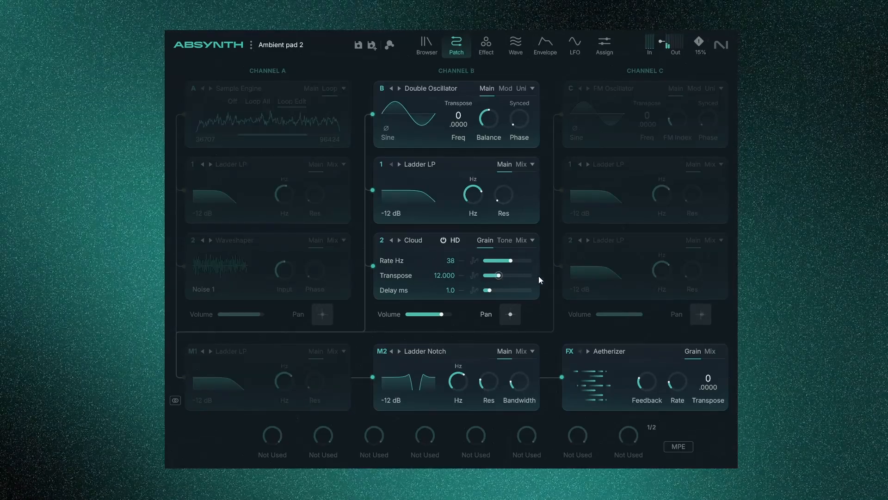
double_click(498, 276)
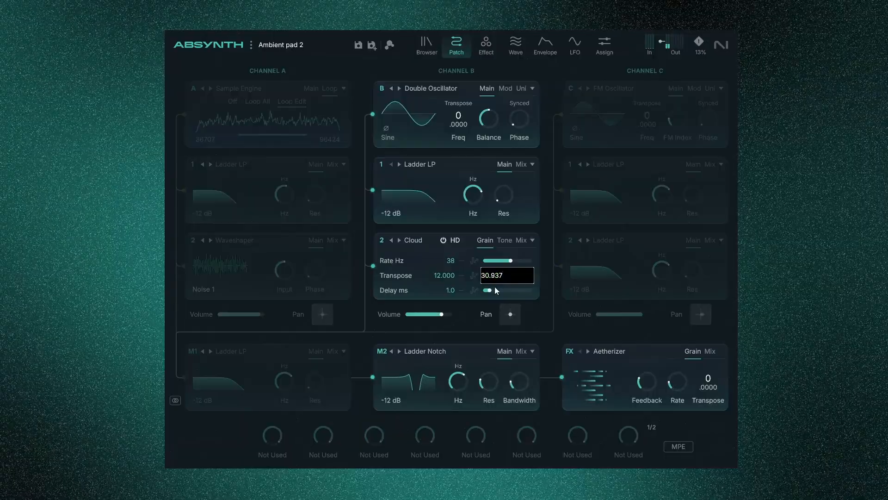
left_click(461, 276)
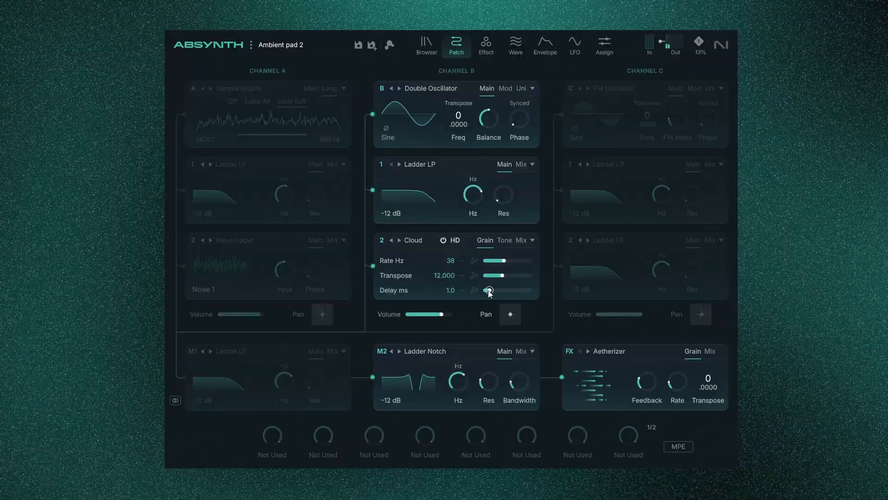
left_click_drag(488, 290, 539, 296)
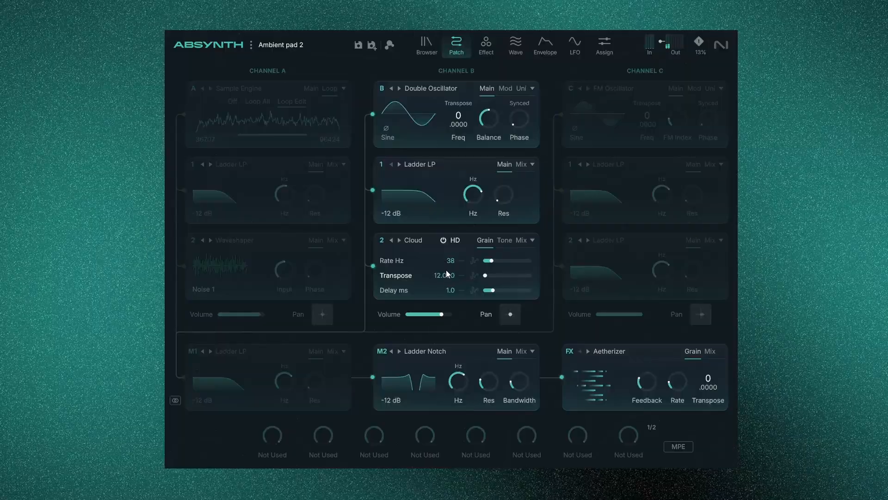
Audition the Cloud module at a mix of 1.000 with its transpose at 3.000, and return the transpose to 12.000
left_click(522, 240)
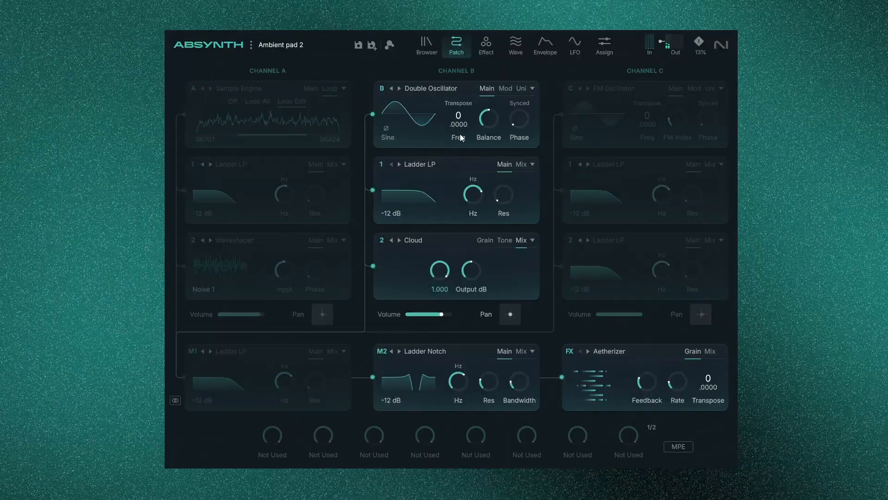
left_click(485, 240)
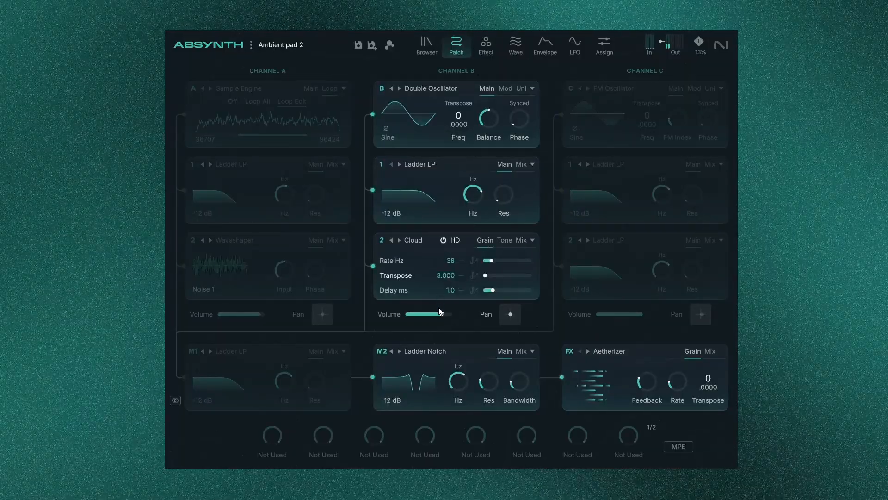
left_click_drag(439, 309, 454, 276)
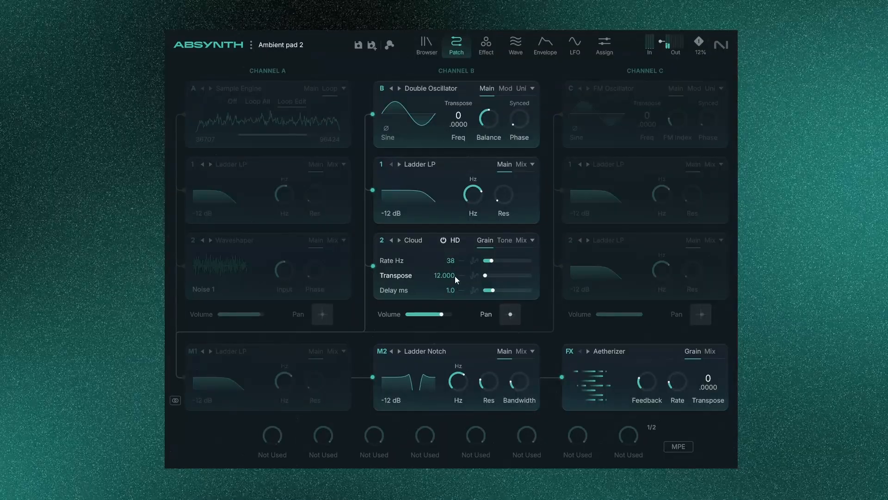
Bring the Cloud module's mix back down and switch channels C and A on again
left_click(518, 241)
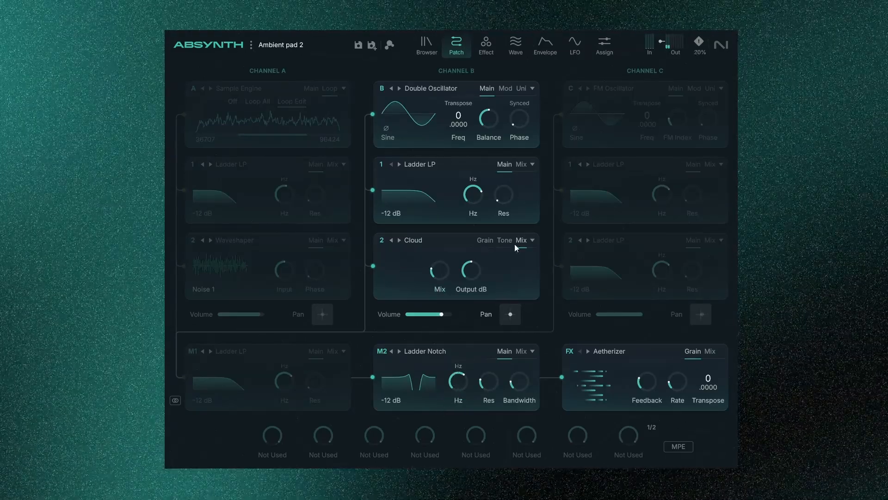
left_click(562, 115)
left_click(184, 115)
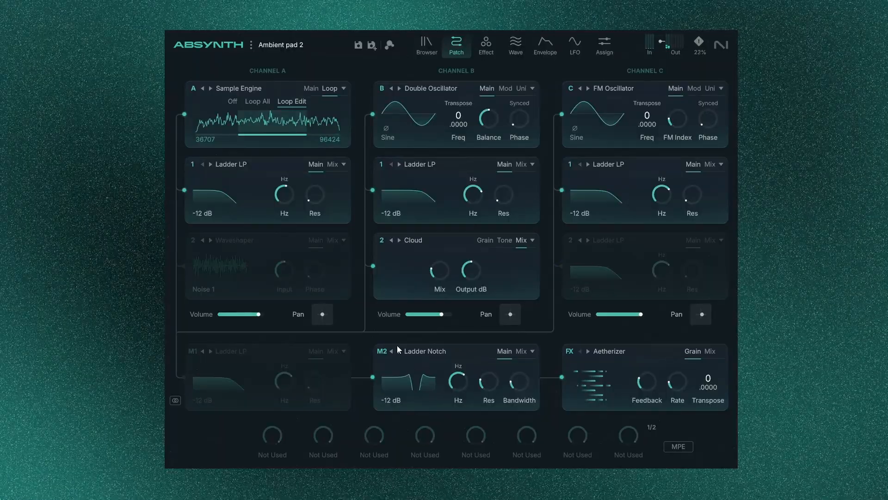
Inspect the M2 Ladder Notch frequency, view the Oscil A Amp and Filter C1 Freq envelopes, and check the envelope view modes, keeping Custom
mouse_move(462, 383)
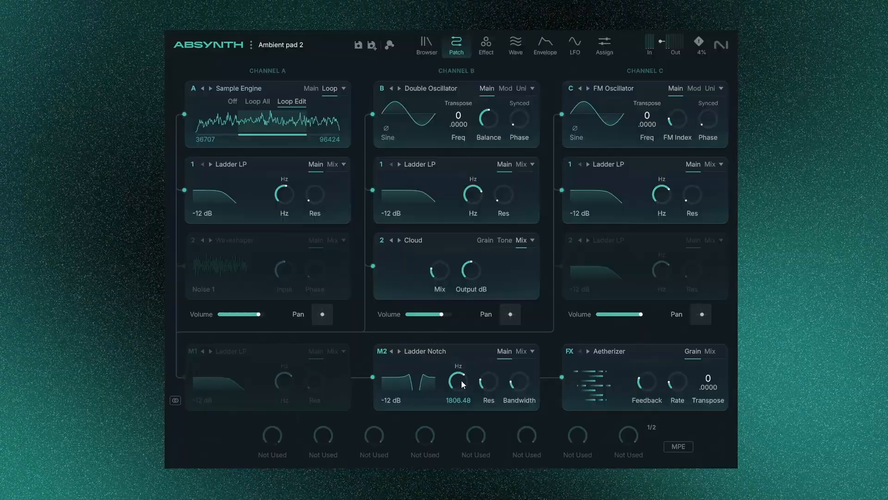
left_click(548, 45)
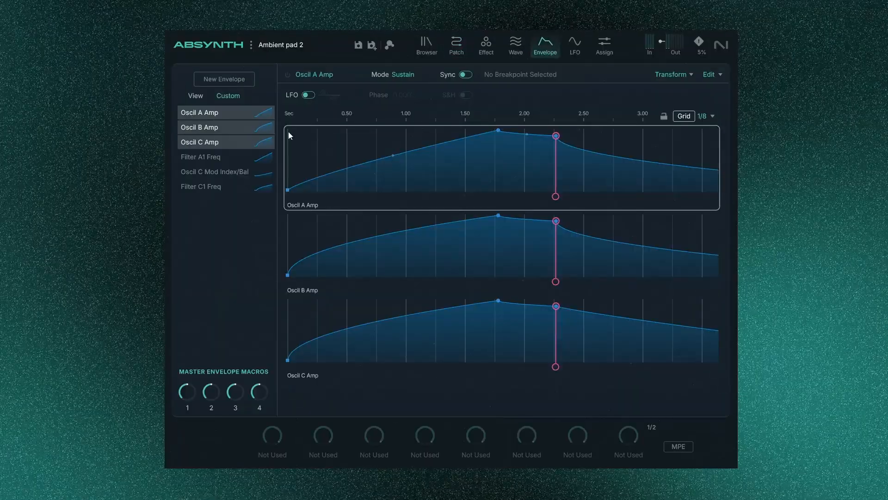
left_click(243, 113)
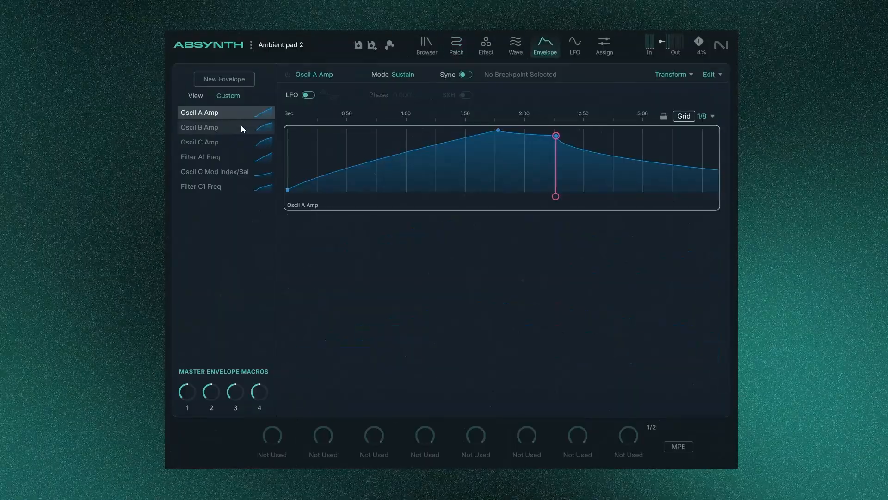
left_click(244, 173)
left_click(242, 186)
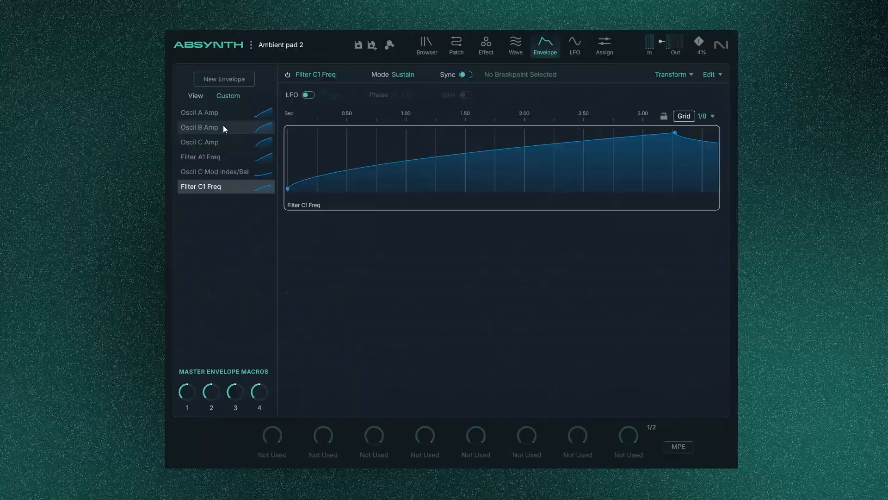
left_click(230, 97)
left_click(196, 95)
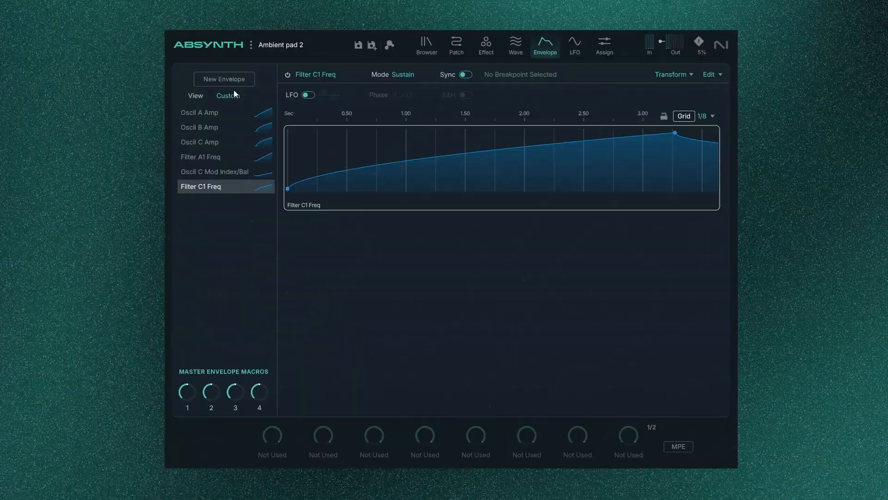
left_click(232, 95)
left_click(195, 95)
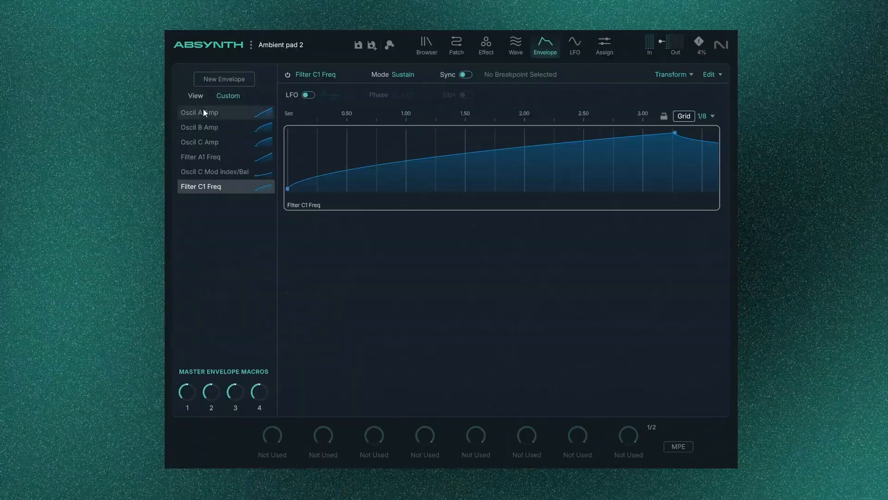
Step through the individual envelopes from Oscil A Amp down to Filter C1 Freq and back up to Oscil C Amp
left_click(203, 112)
left_click(205, 126)
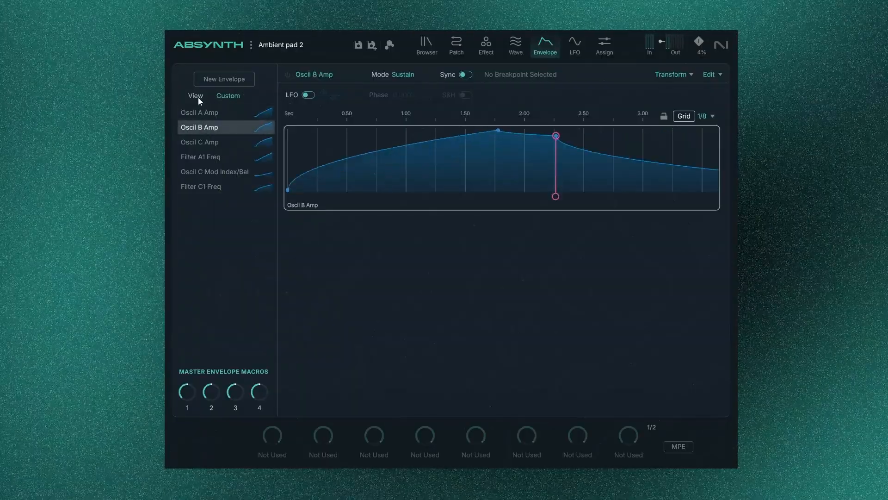
left_click(204, 141)
left_click(206, 157)
left_click(217, 186)
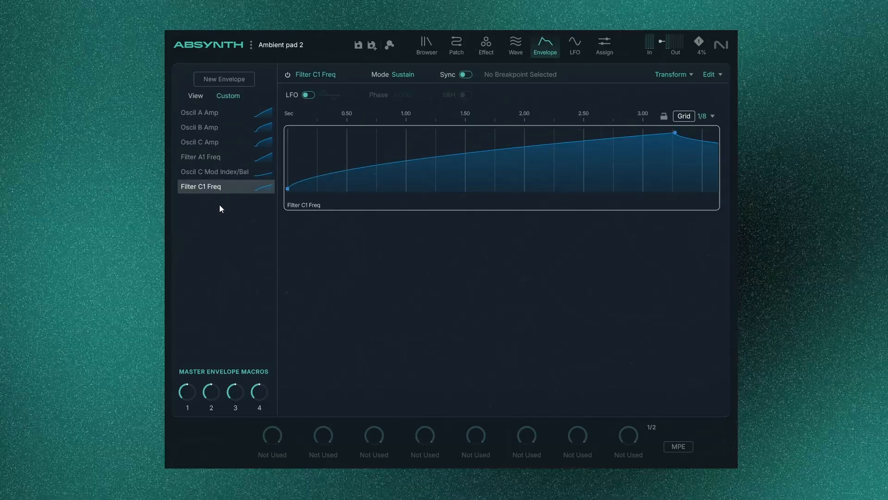
left_click(208, 171)
left_click(212, 157)
left_click(212, 141)
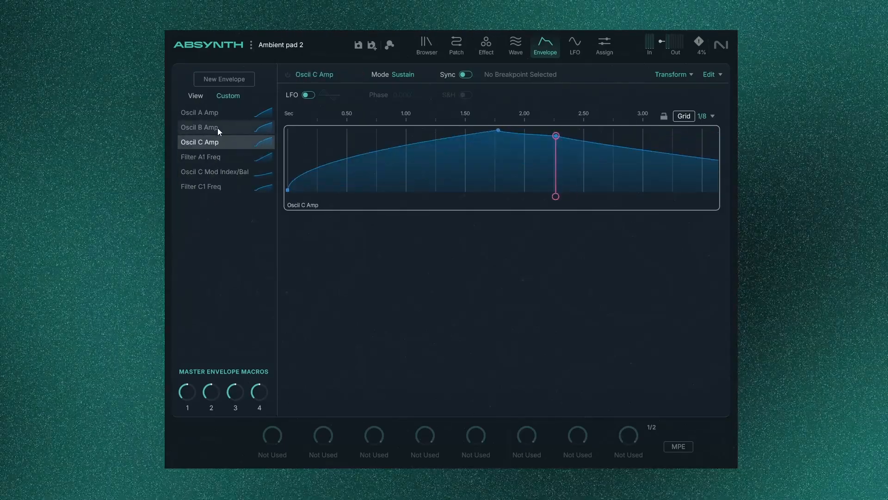
Compare LFO 1's Filter Freq routing to Master 2 with the master notch filter and Aetherizer in the patch overview
left_click(574, 45)
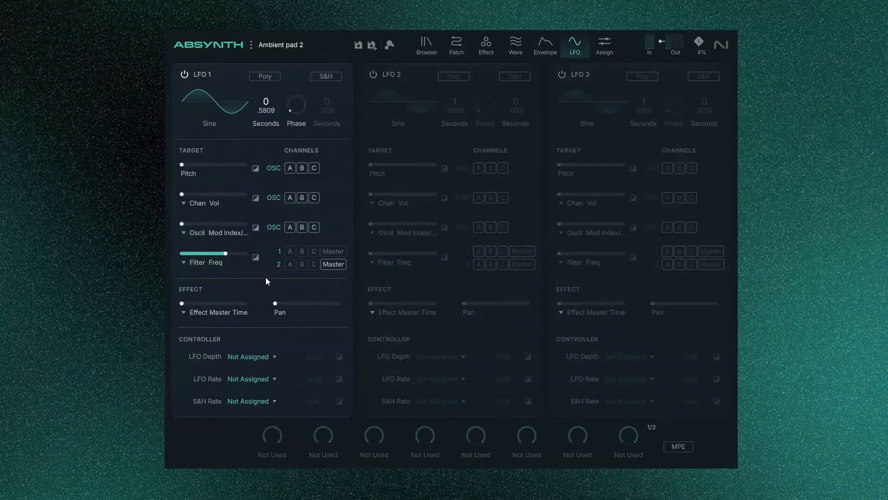
left_click(428, 45)
left_click(456, 45)
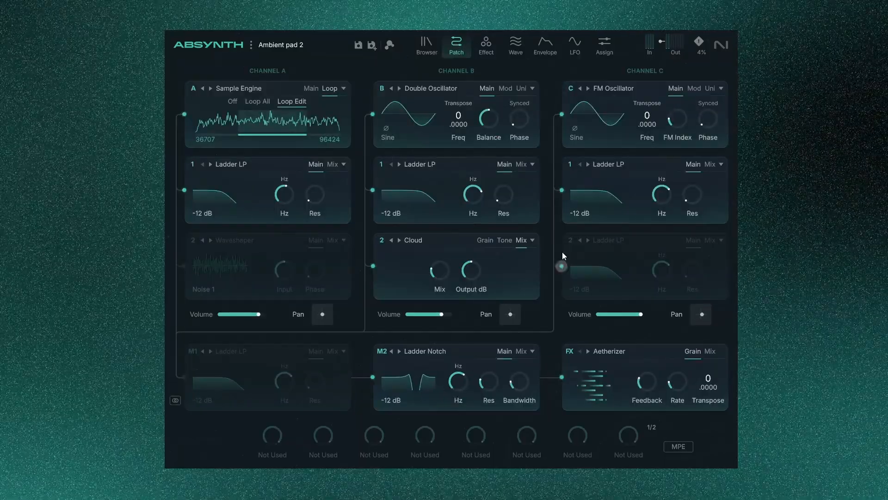
left_click(544, 43)
left_click(575, 45)
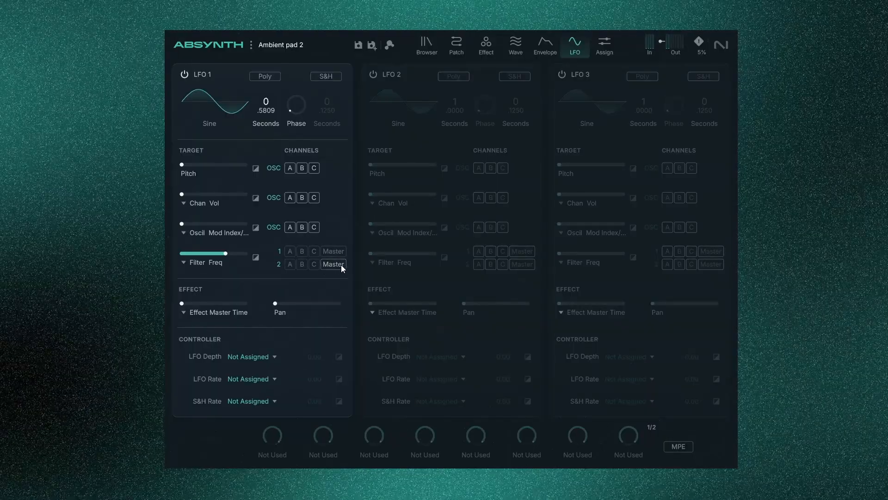
left_click(427, 46)
left_click(457, 44)
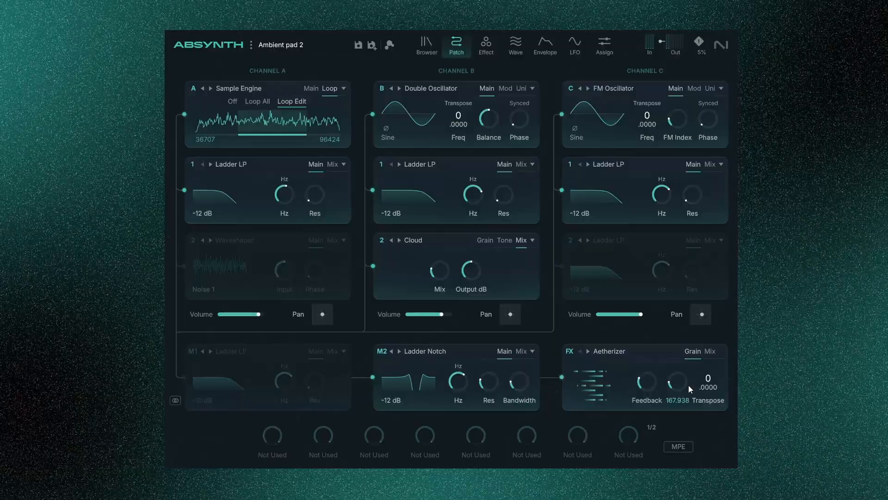
Set the envelope view to All and look through every envelope's curve from Oscil A Amp to Filter C1 Freq
left_click(576, 46)
left_click(546, 43)
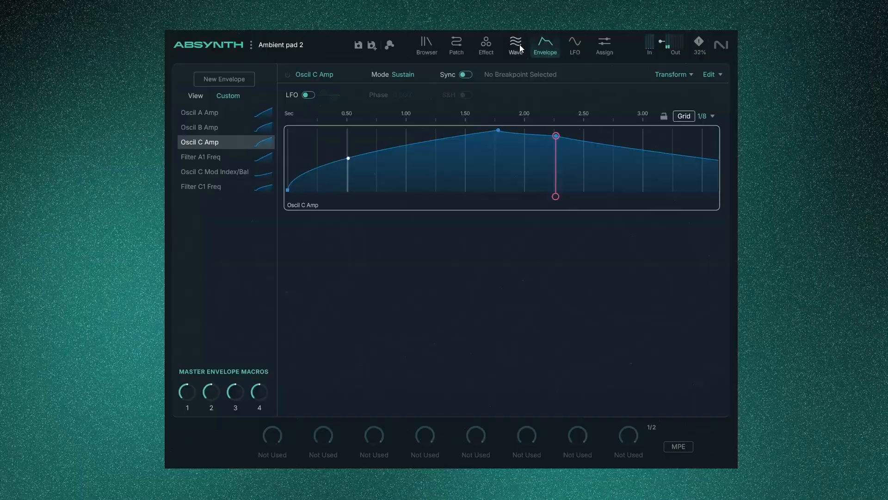
left_click(226, 97)
left_click(232, 106)
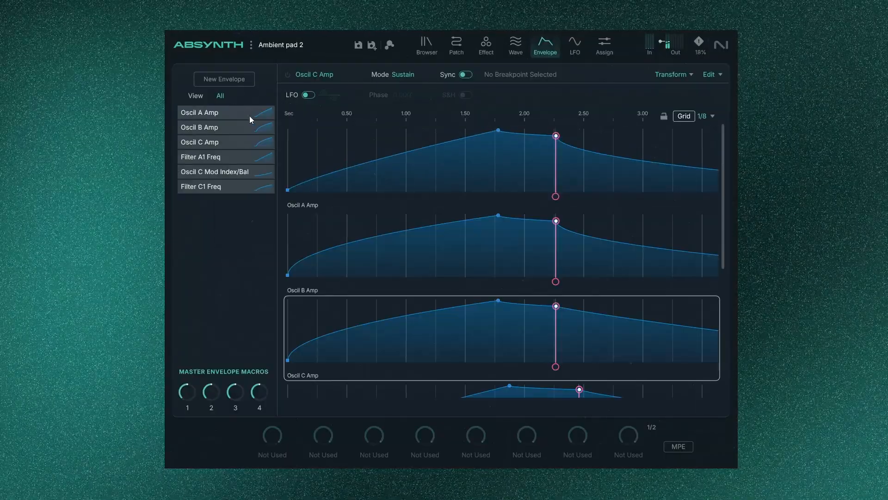
scroll(553, 189, "down", 3)
scroll(535, 207, "down", 2)
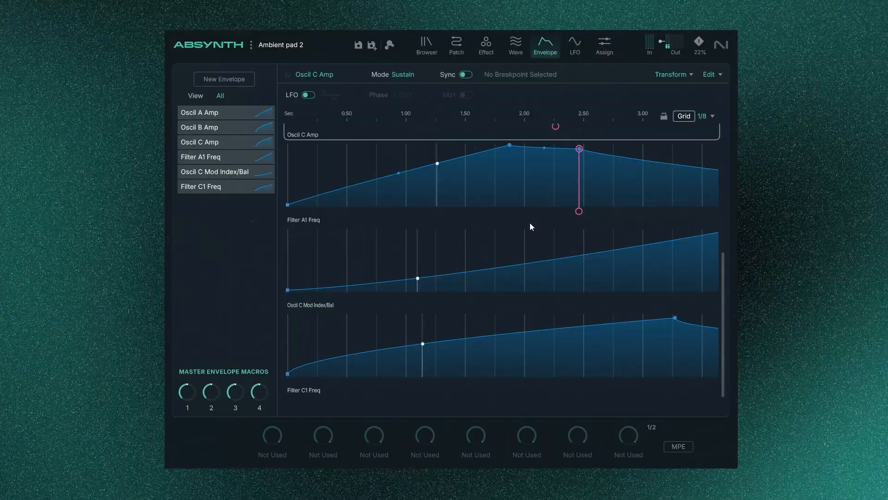
scroll(391, 221, "up", 4)
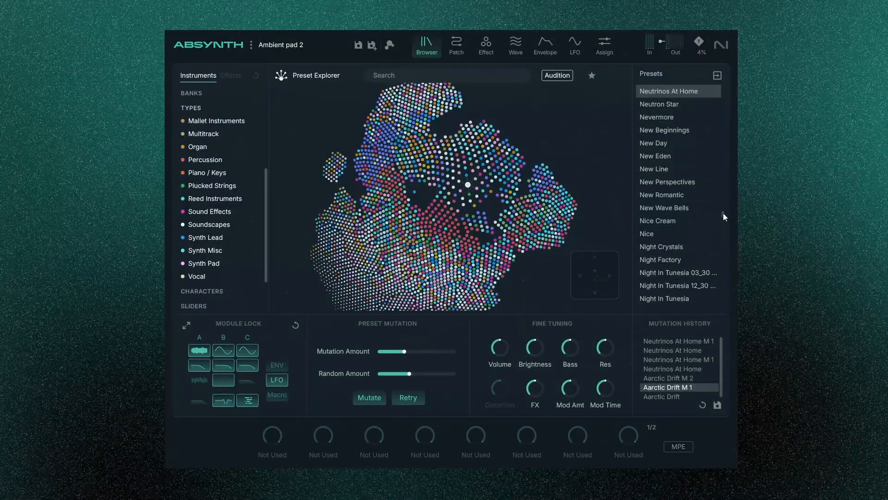
Browse further through the preset list and look over the instrument types and the Preset Explorer map
left_click_drag(723, 213, 725, 225)
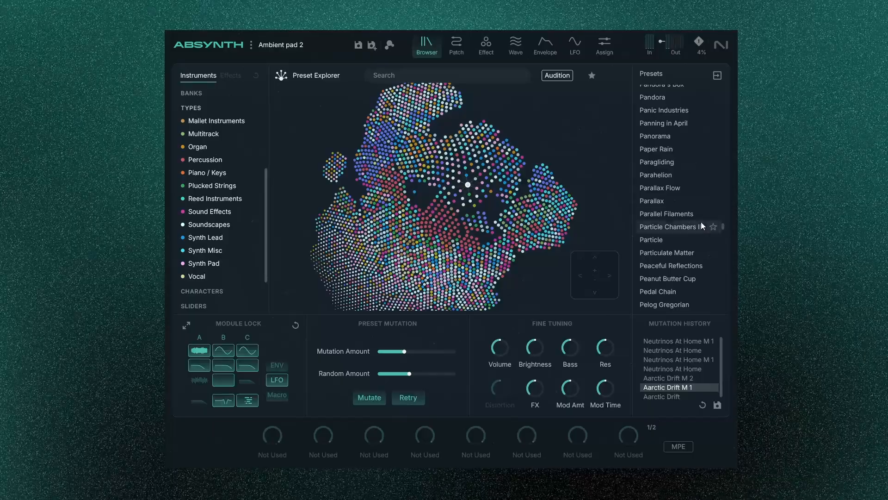
scroll(701, 222, "down", 4)
scroll(613, 221, "up", 2)
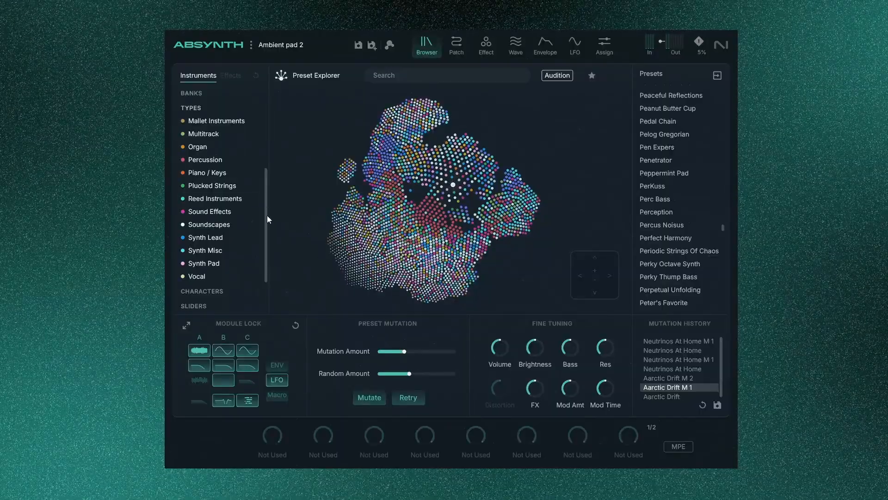
mouse_move(266, 234)
left_mouse_down()
mouse_move(265, 154)
mouse_move(269, 243)
left_mouse_up()
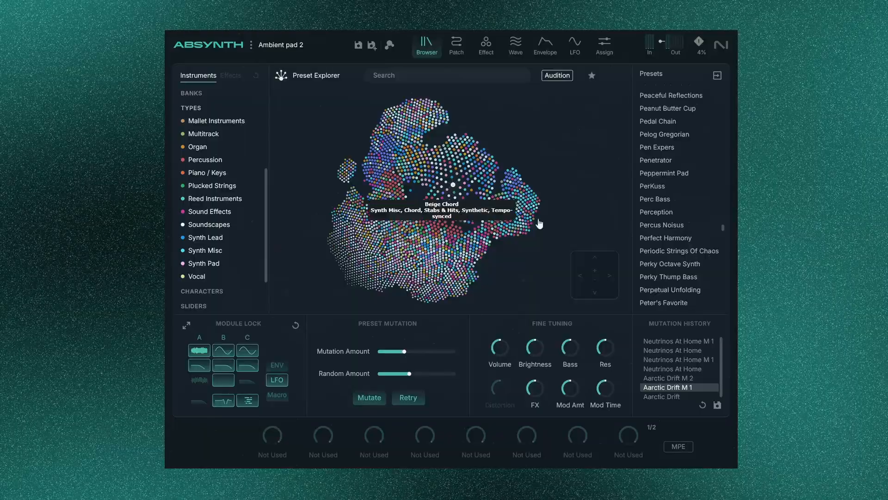